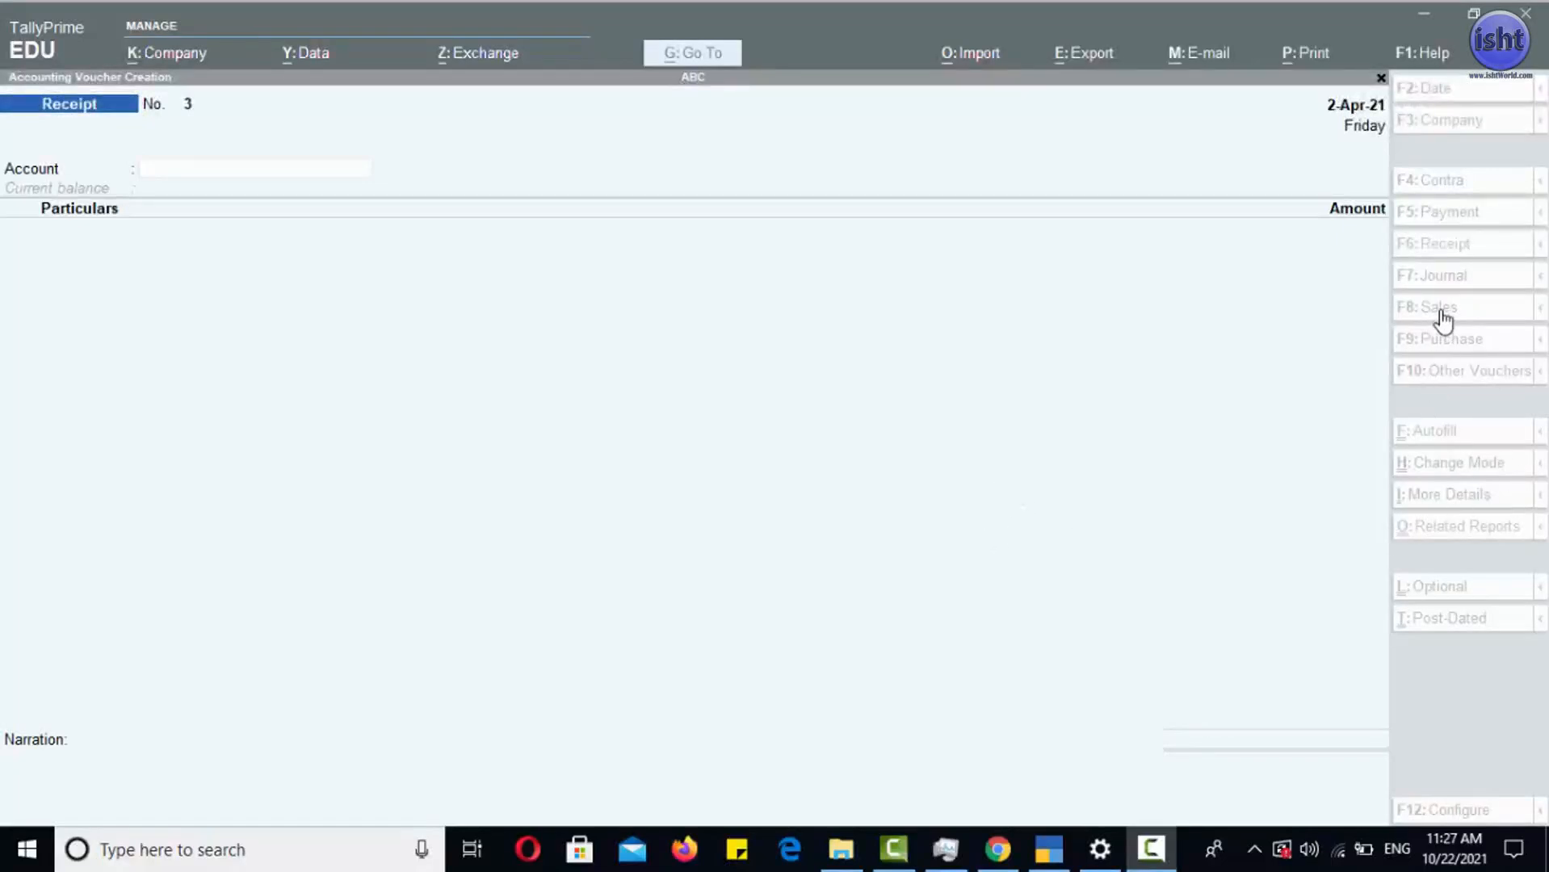
- Start a Payment voucher and choose Cash as its account
left_click(1443, 215)
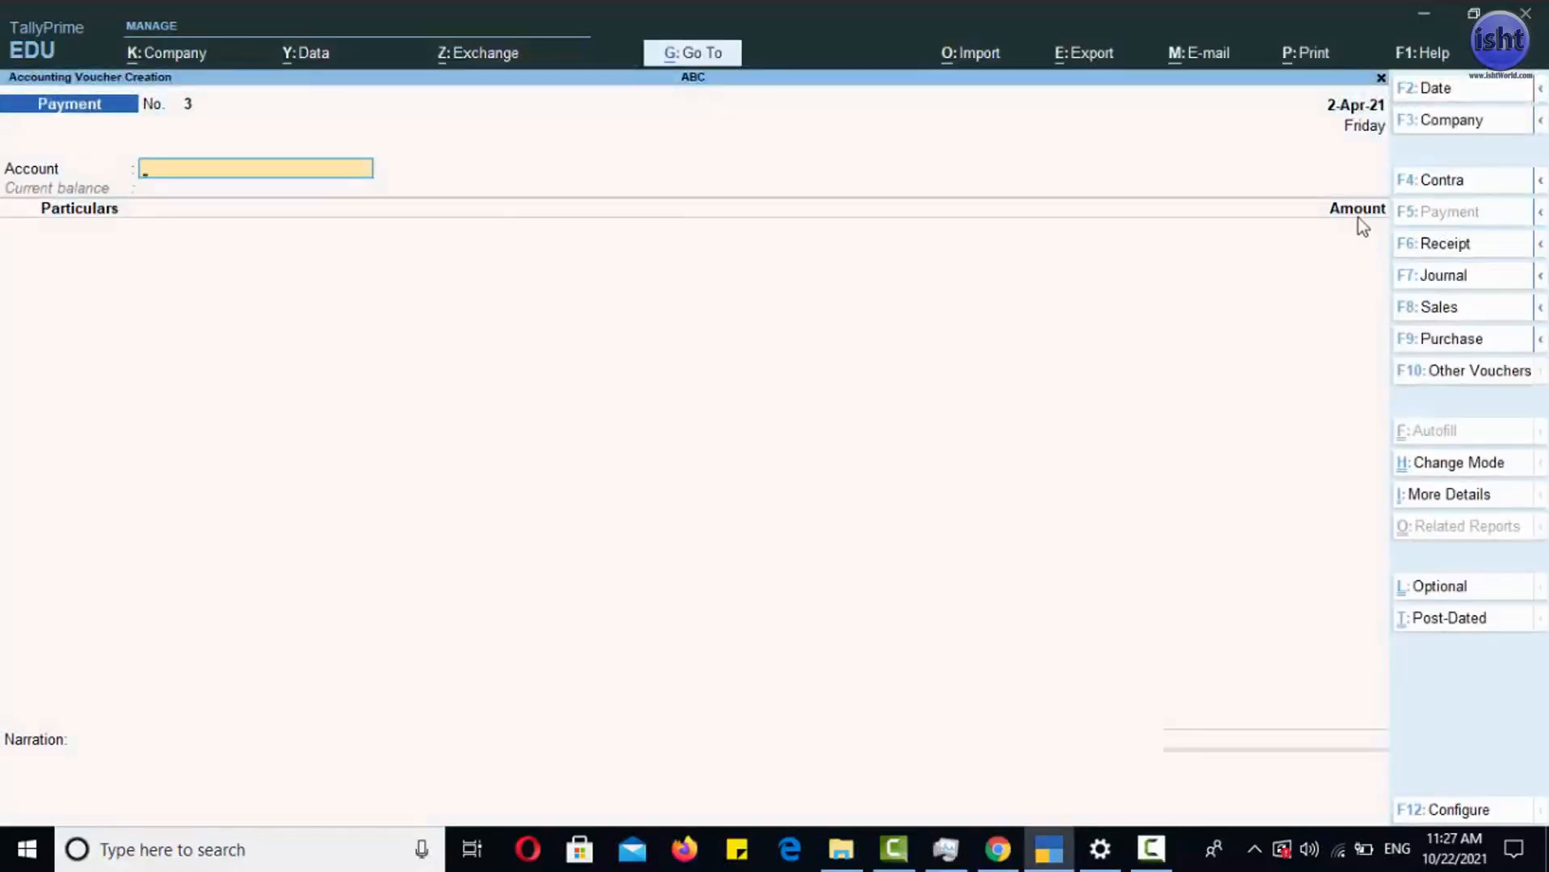
left_click(154, 163)
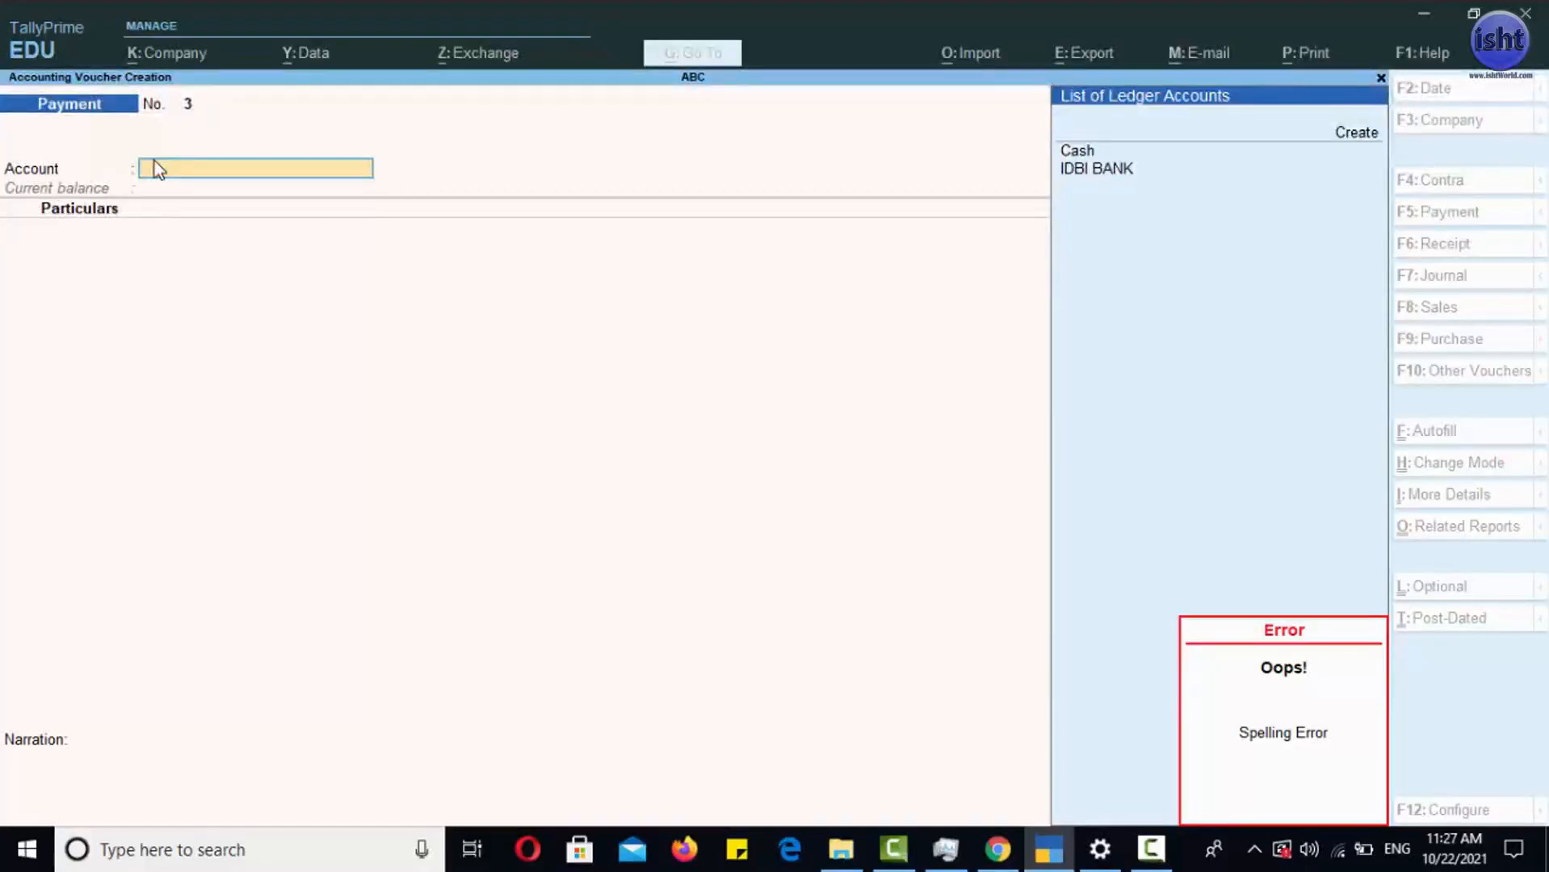
left_click(1083, 154)
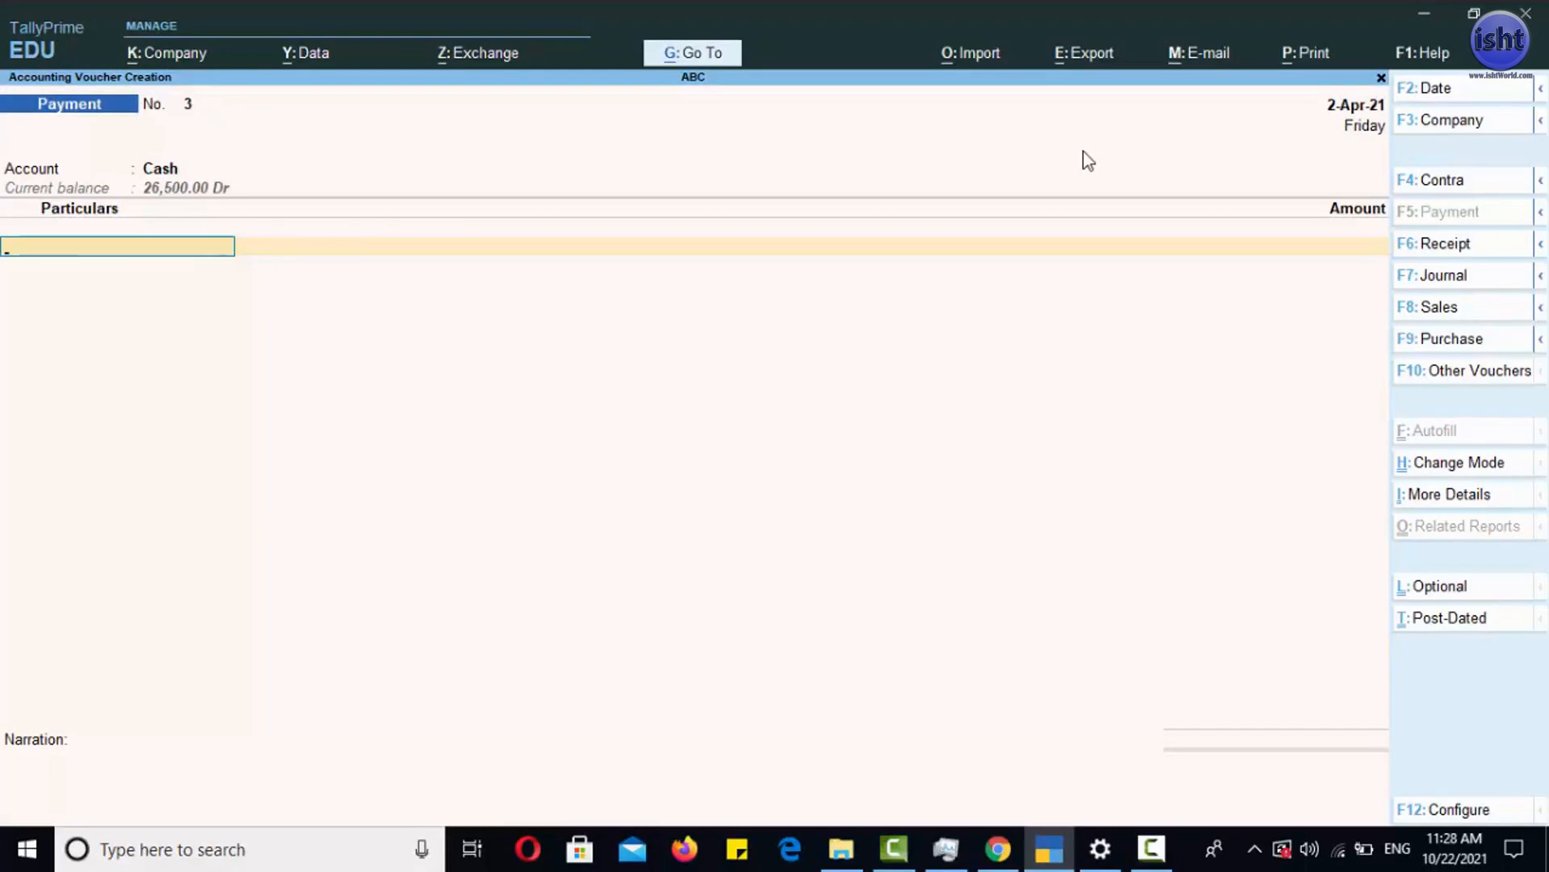
- Start a new ledger for the voucher's particulars and name it OCTROI EXP, leaving the alias empty
type("O")
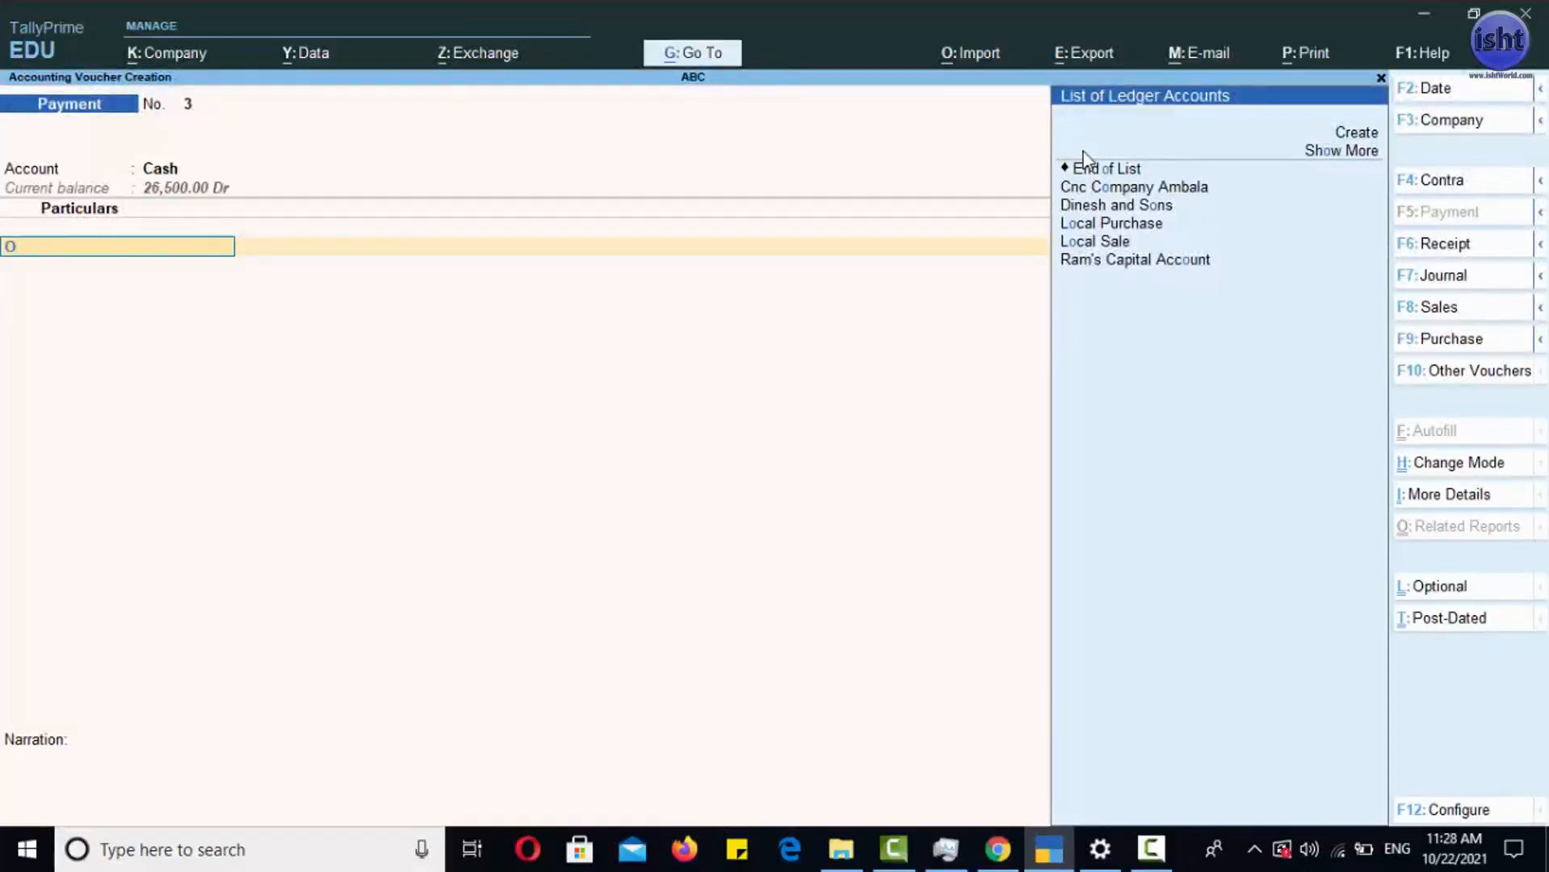
left_click(1357, 132)
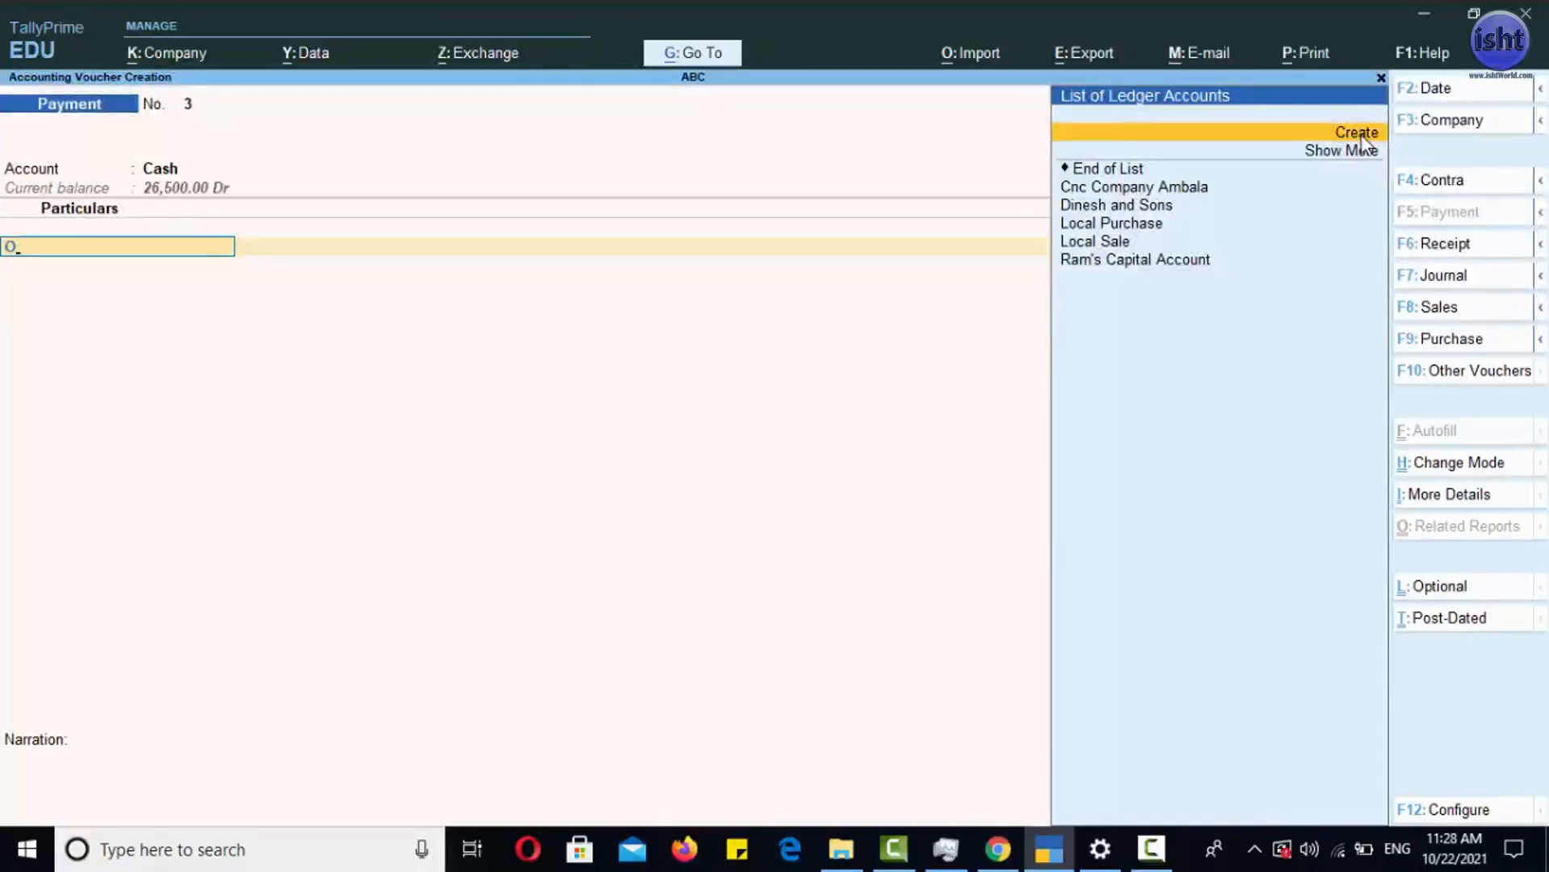
left_click(1364, 134)
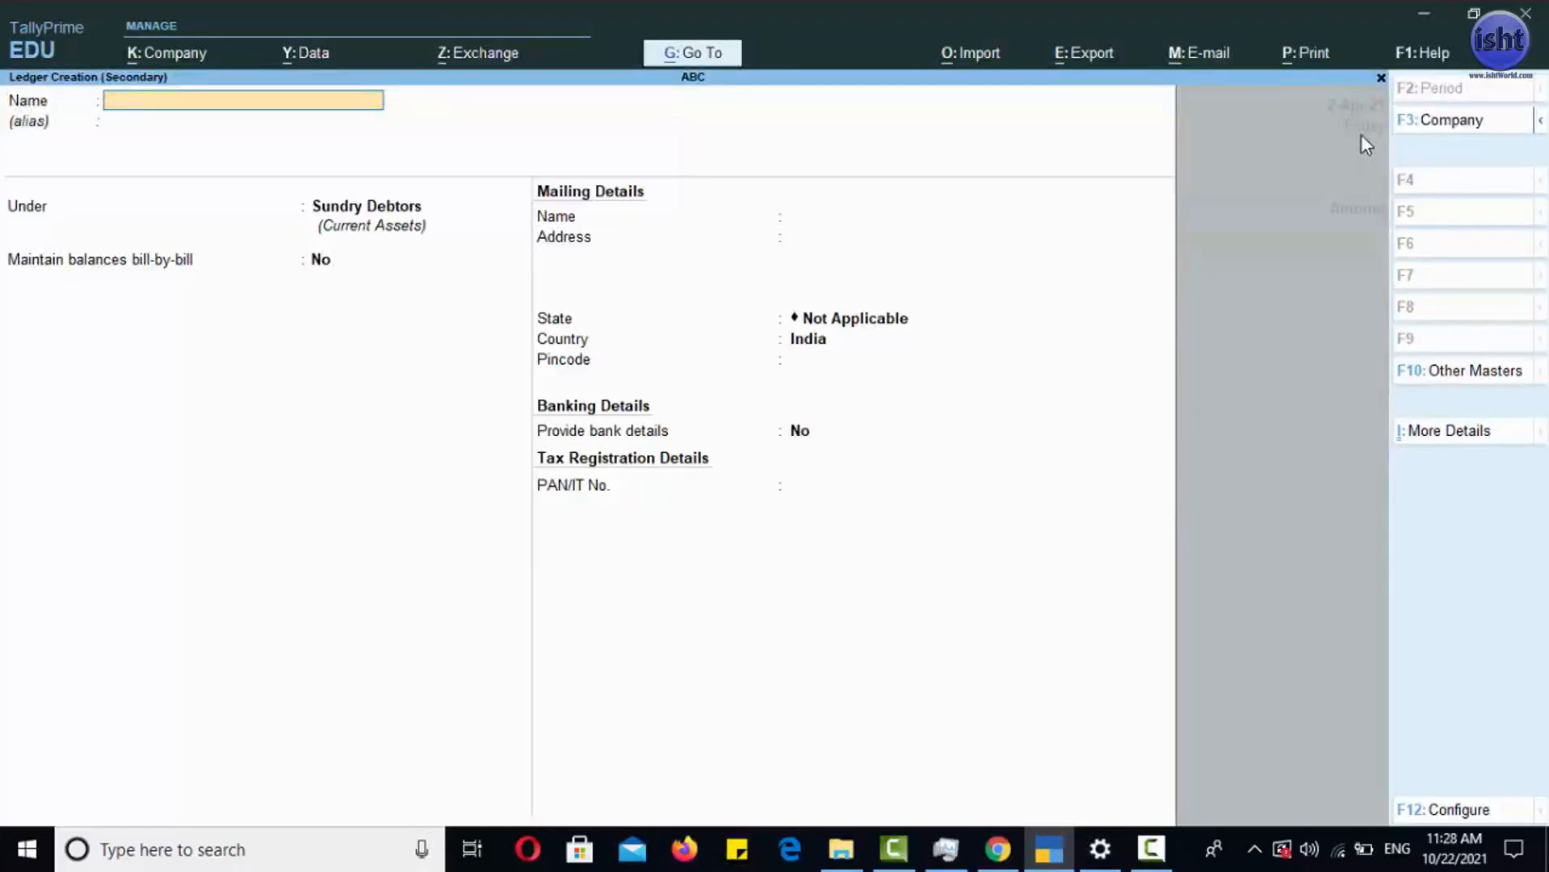
type("OCTROI D")
key("BackSpace")
type("EXP")
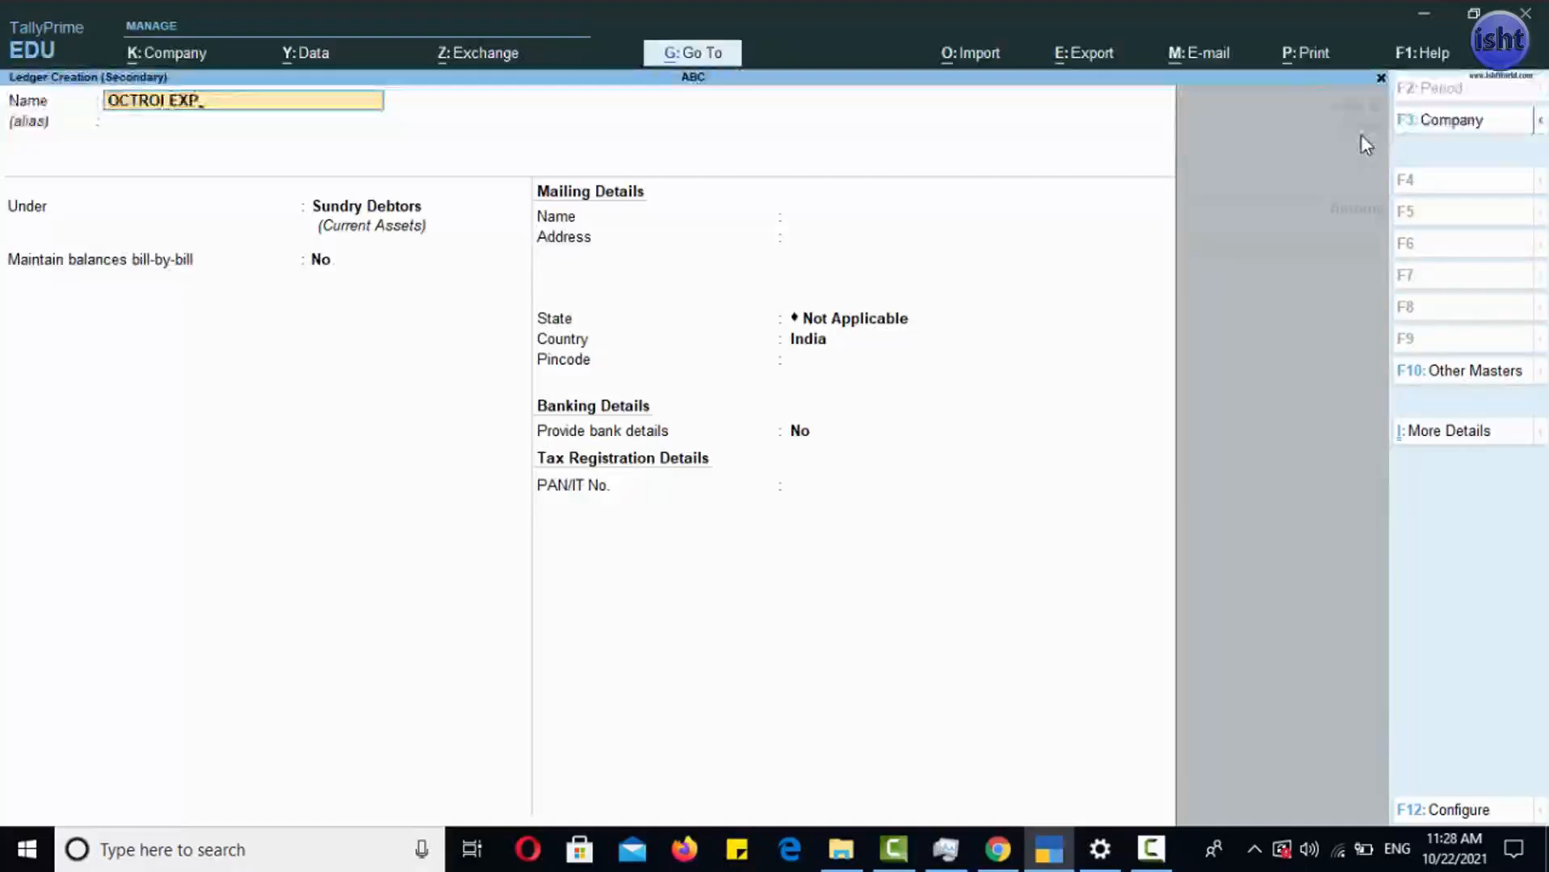
key("Return")
key("Return")
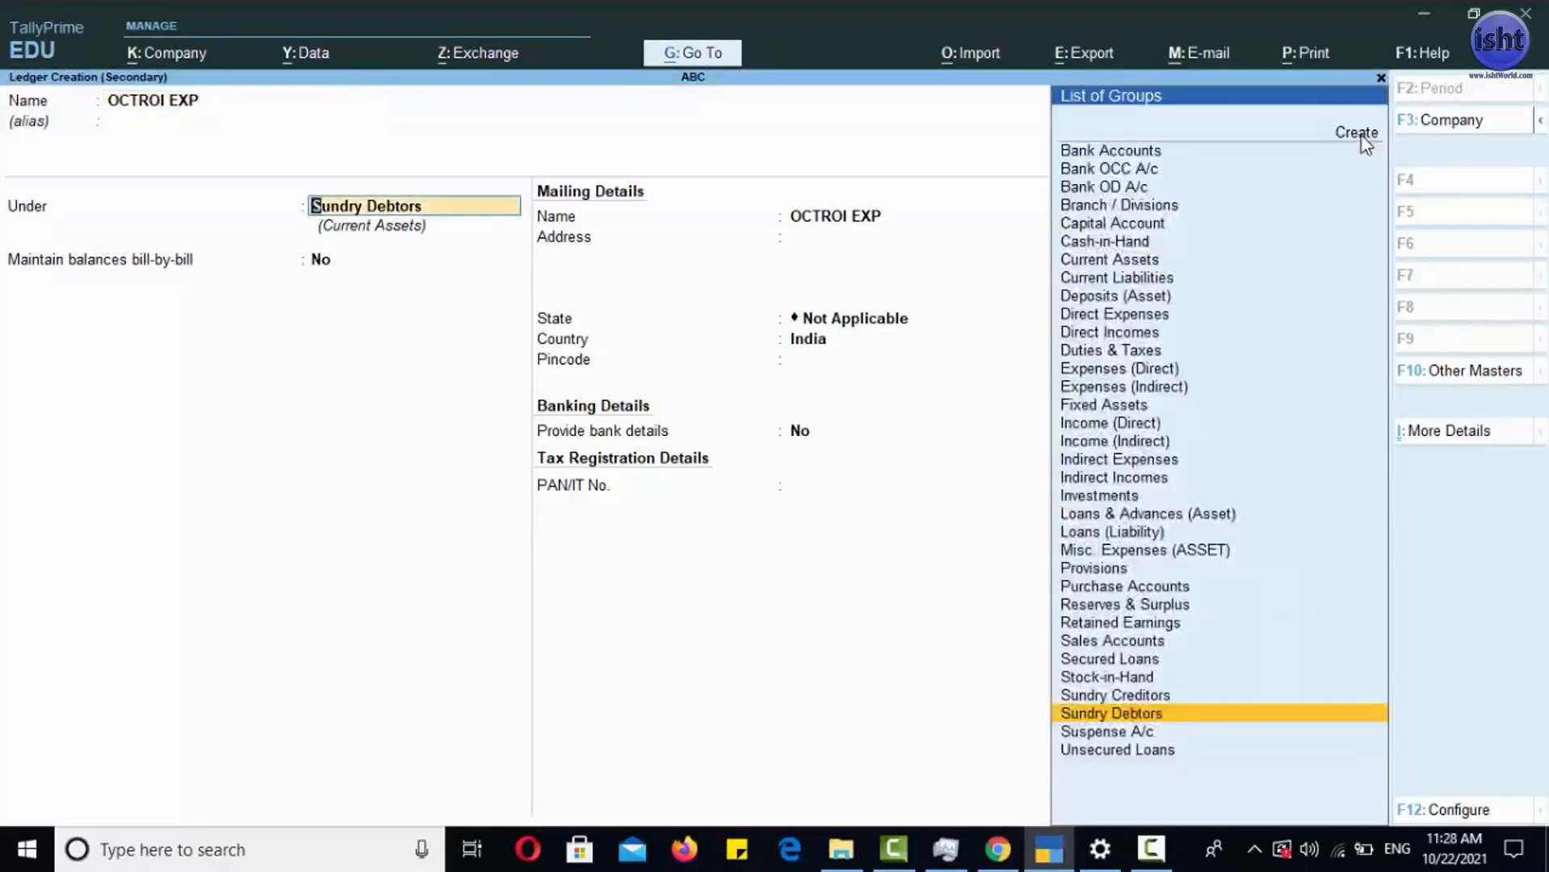
- Place the OCTROI EXP ledger under Direct Expenses with ledger type Not Applicable and no bank details, and save it
type("DI")
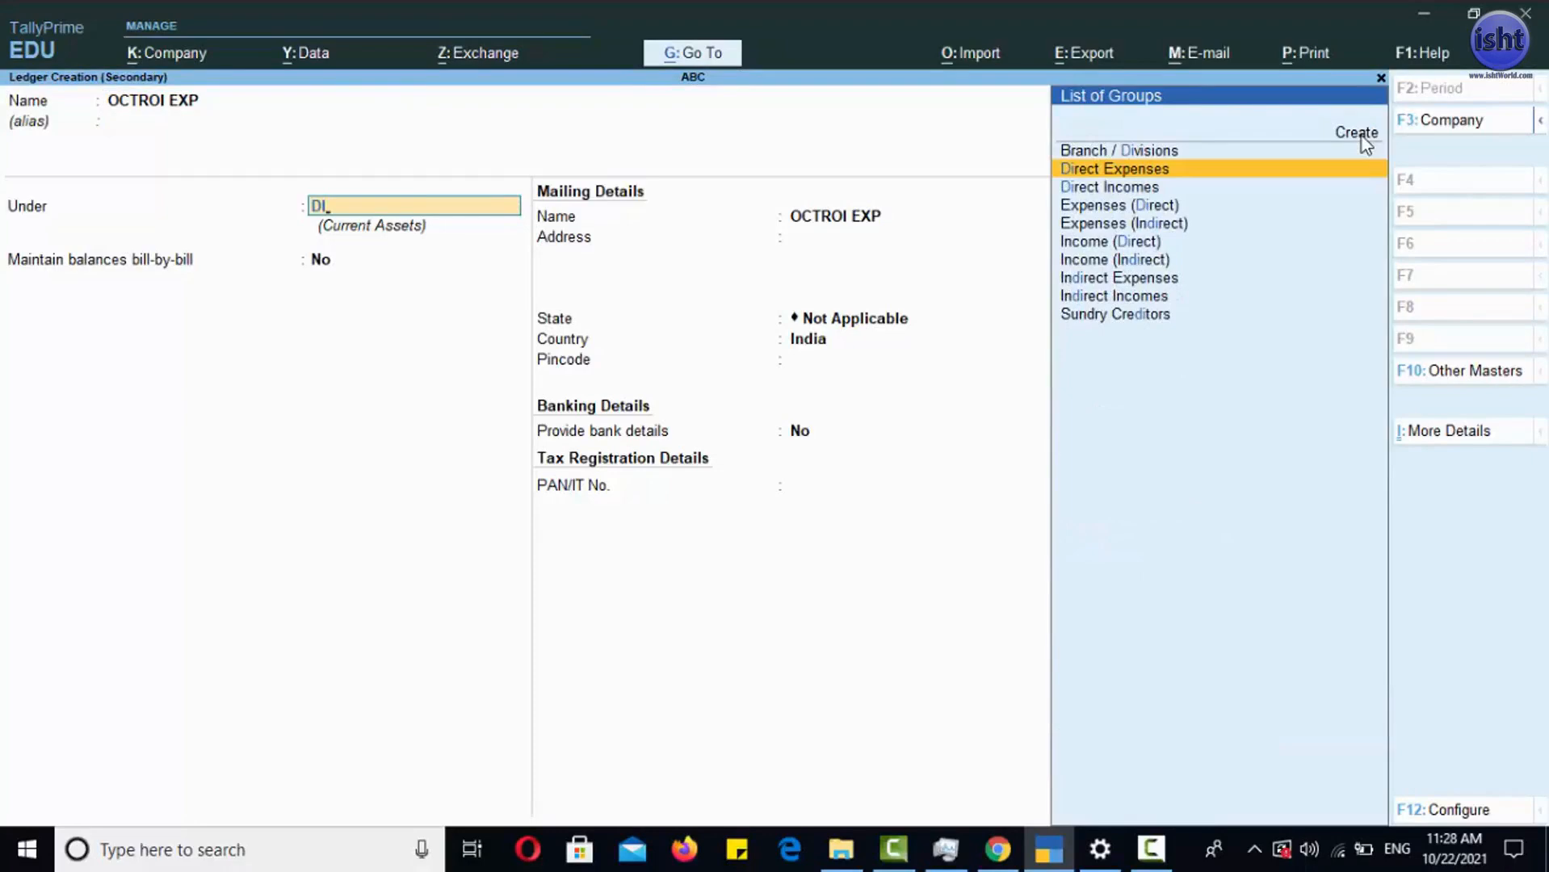
key("Return")
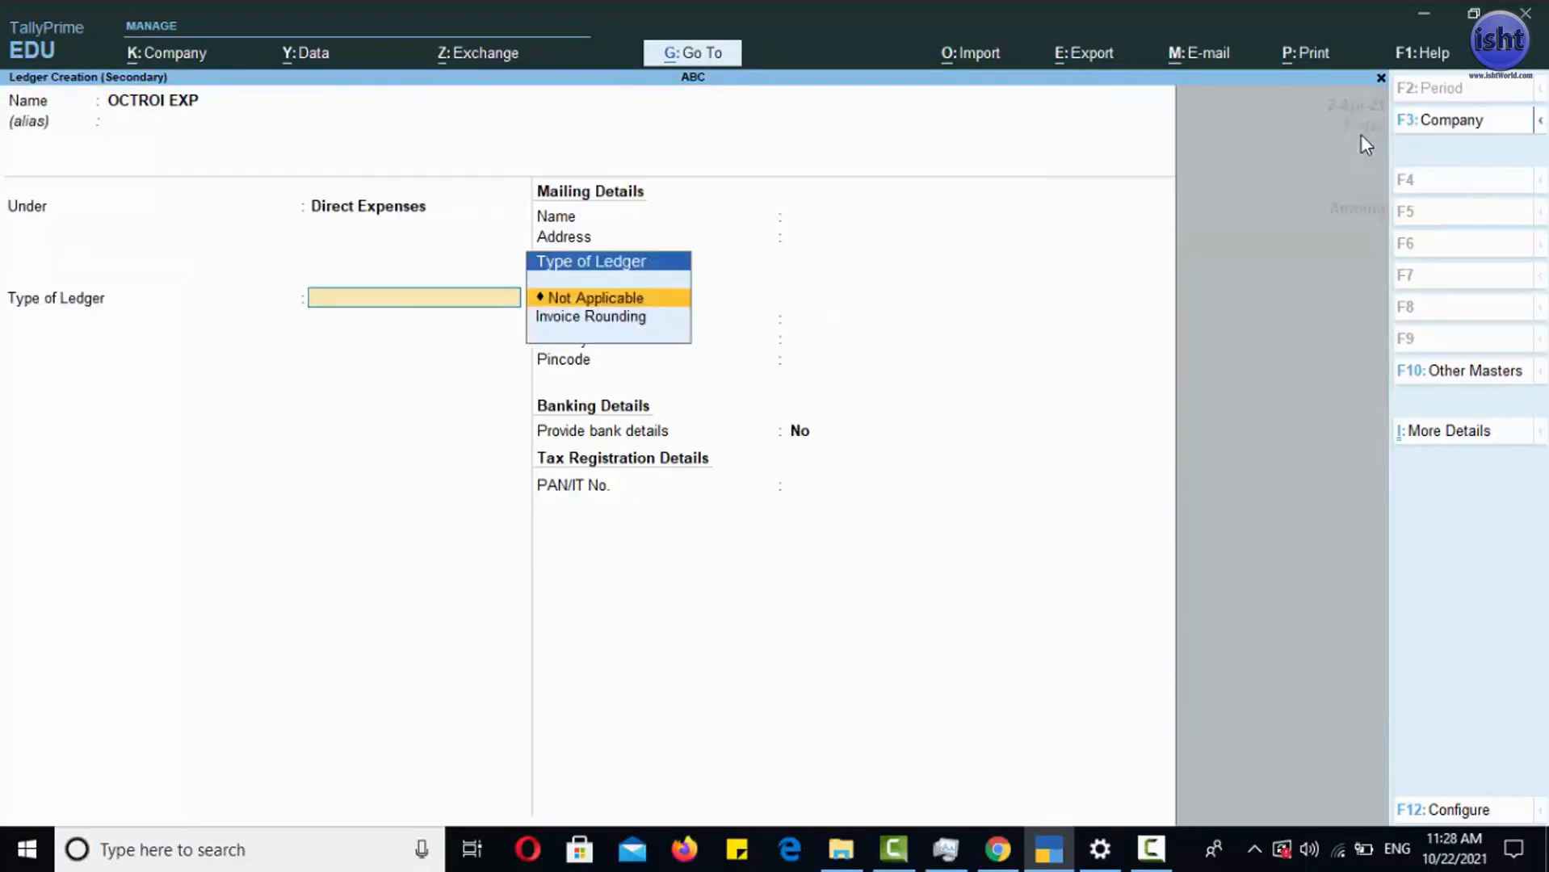
key("Return")
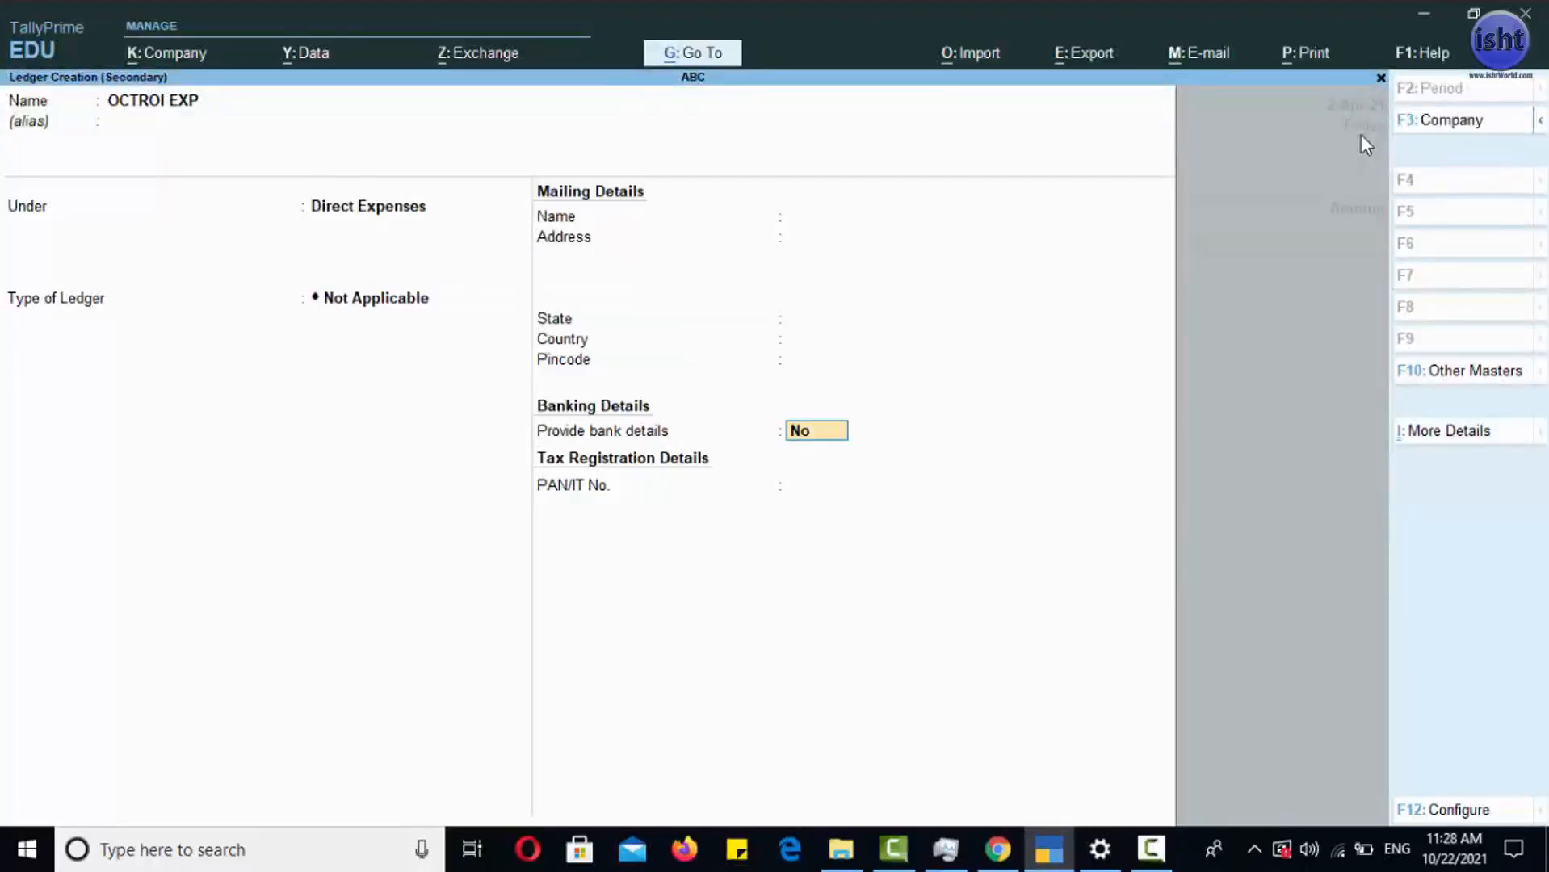
key("Return")
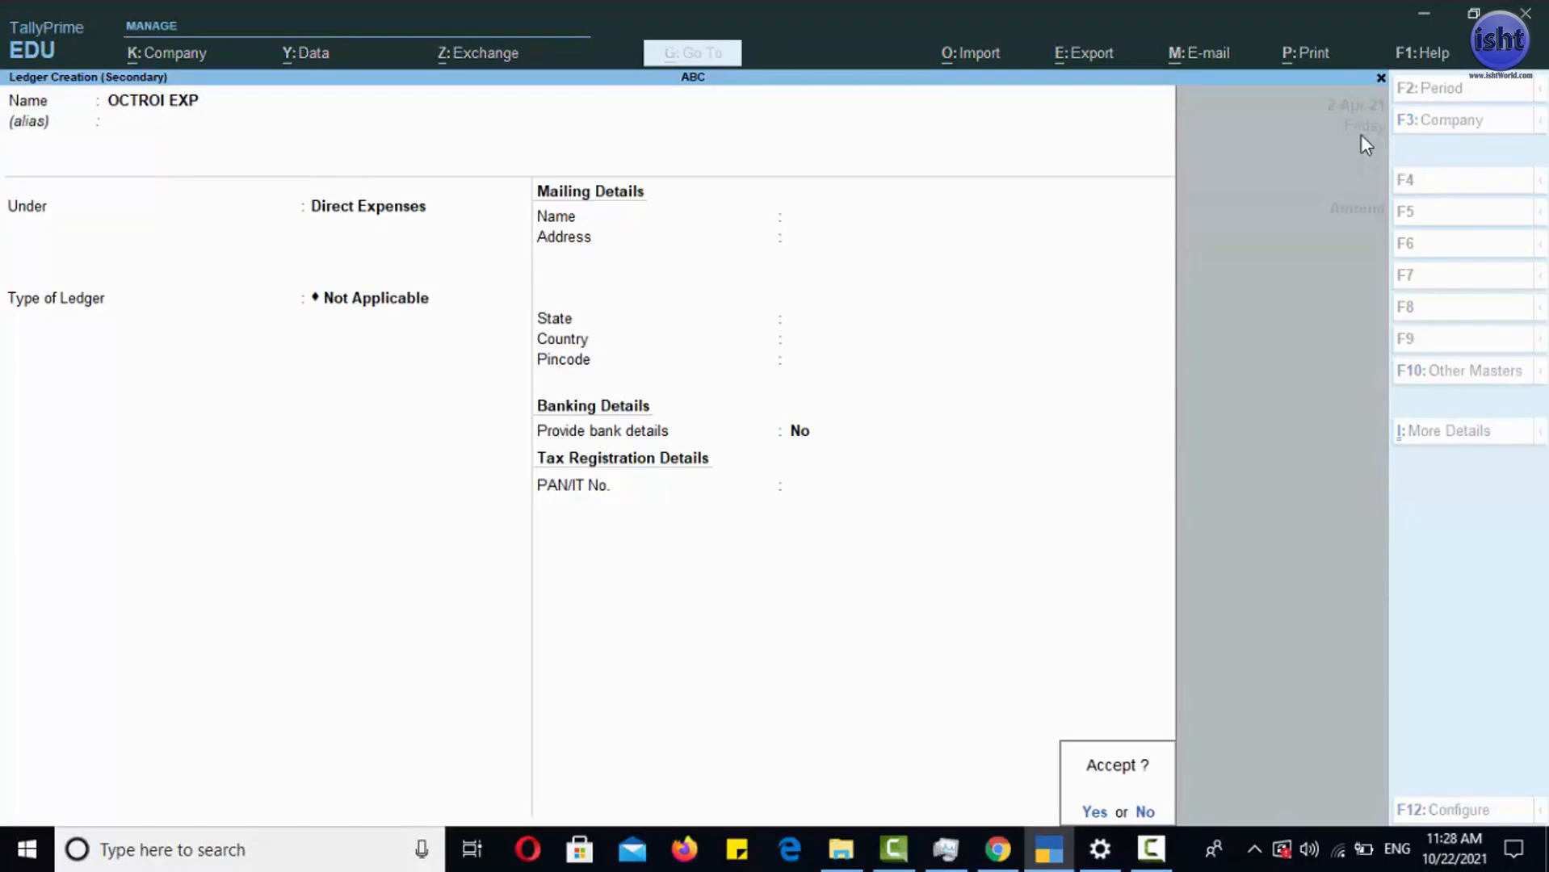
key("Return")
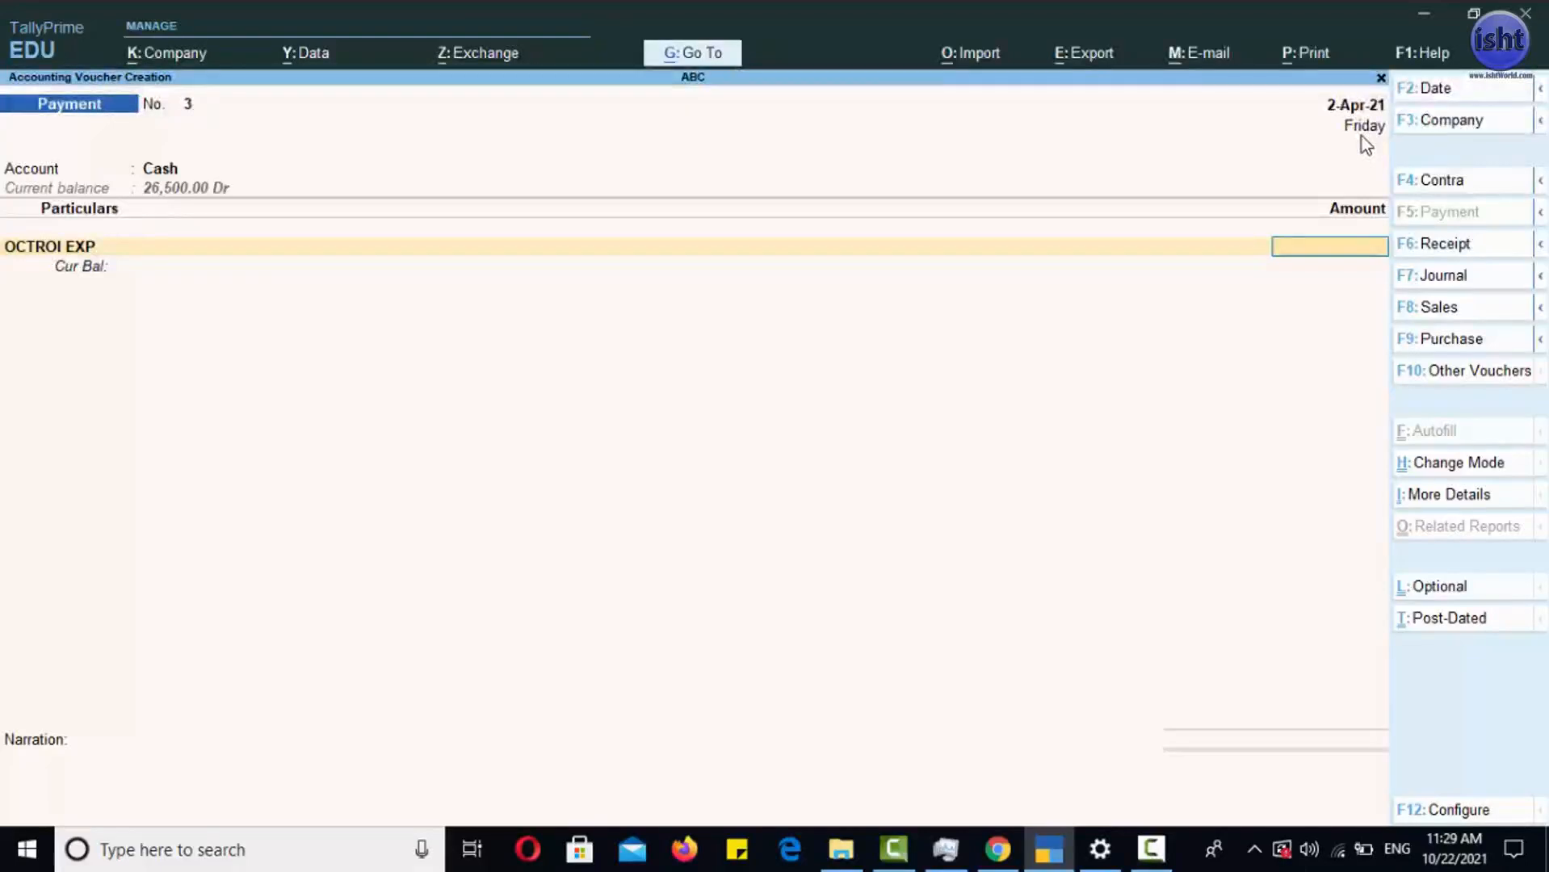
- Enter 1600 as the OCTROI EXP amount and save the payment voucher without a narration
type("1600")
key("Return")
key("Return")
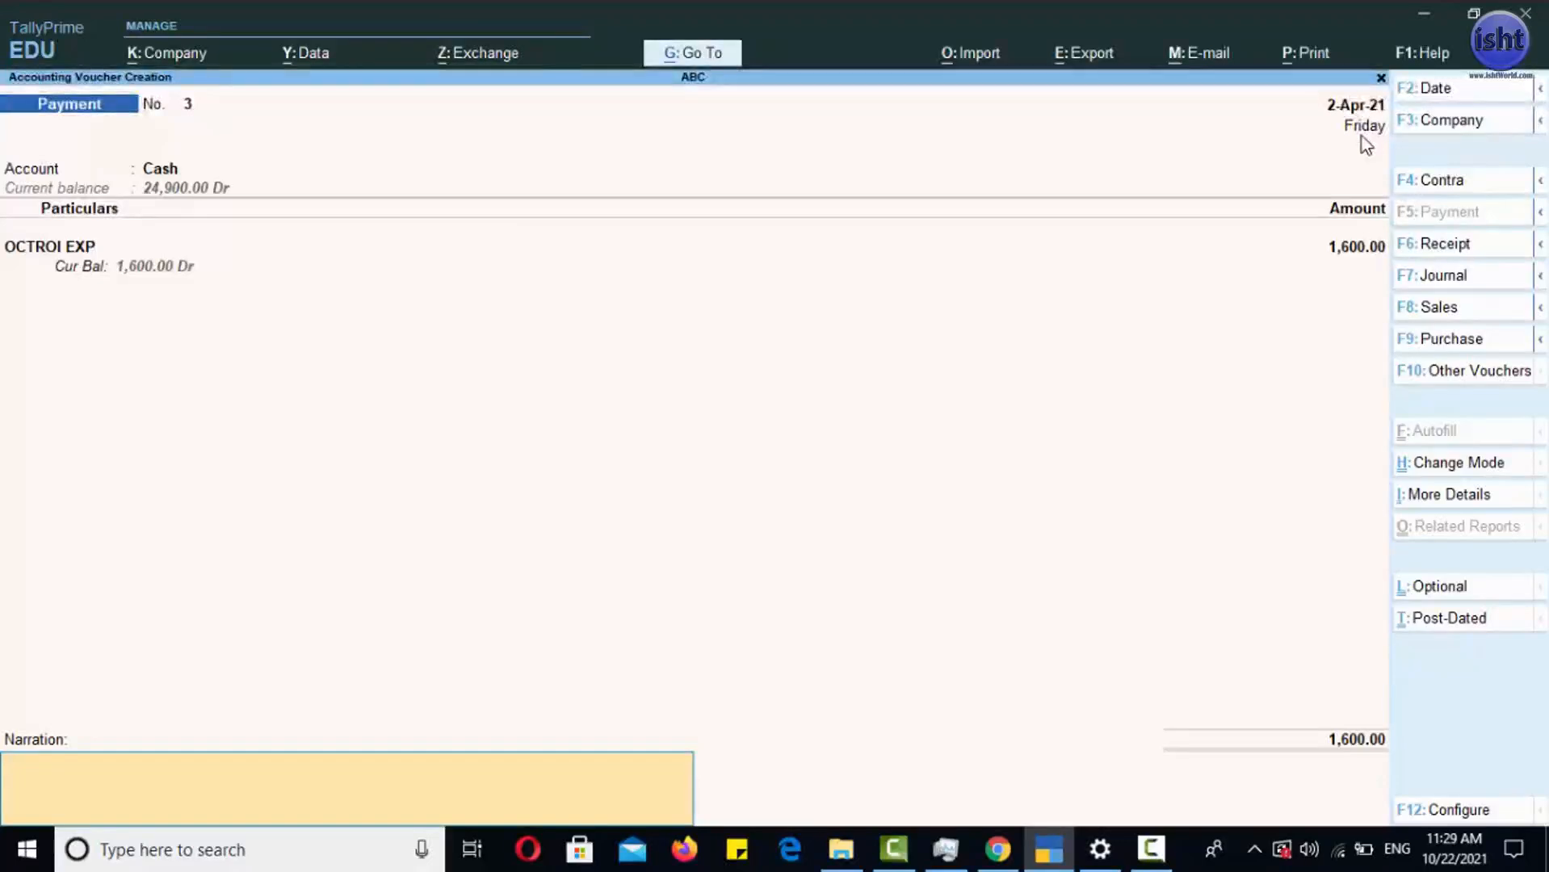
key("Return")
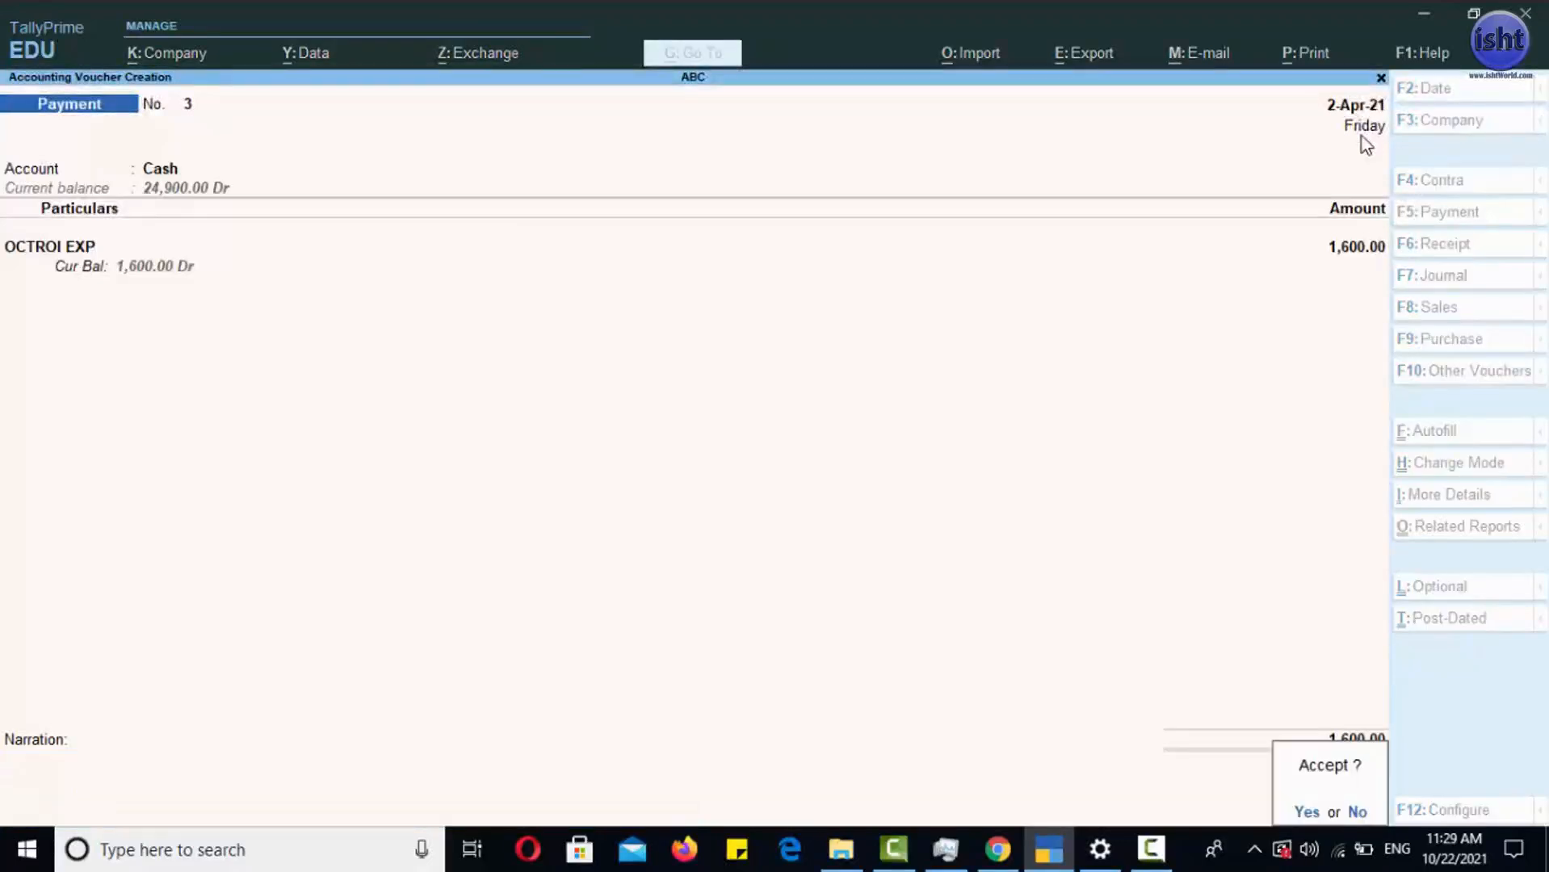
key("Return")
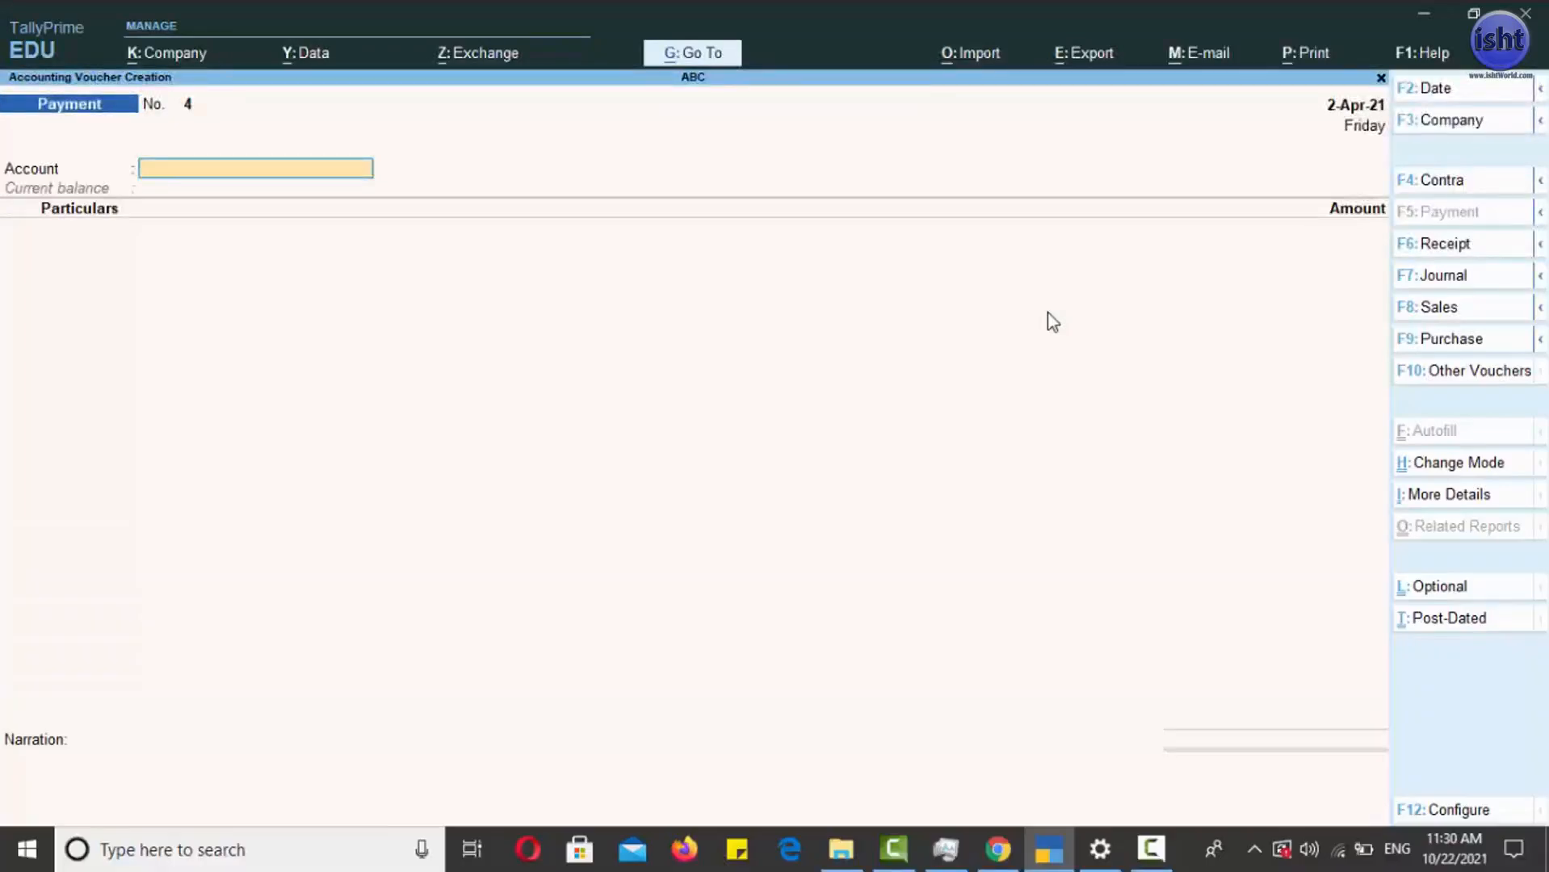
- Choose IDBI BANK as the account of the new payment voucher
type("I")
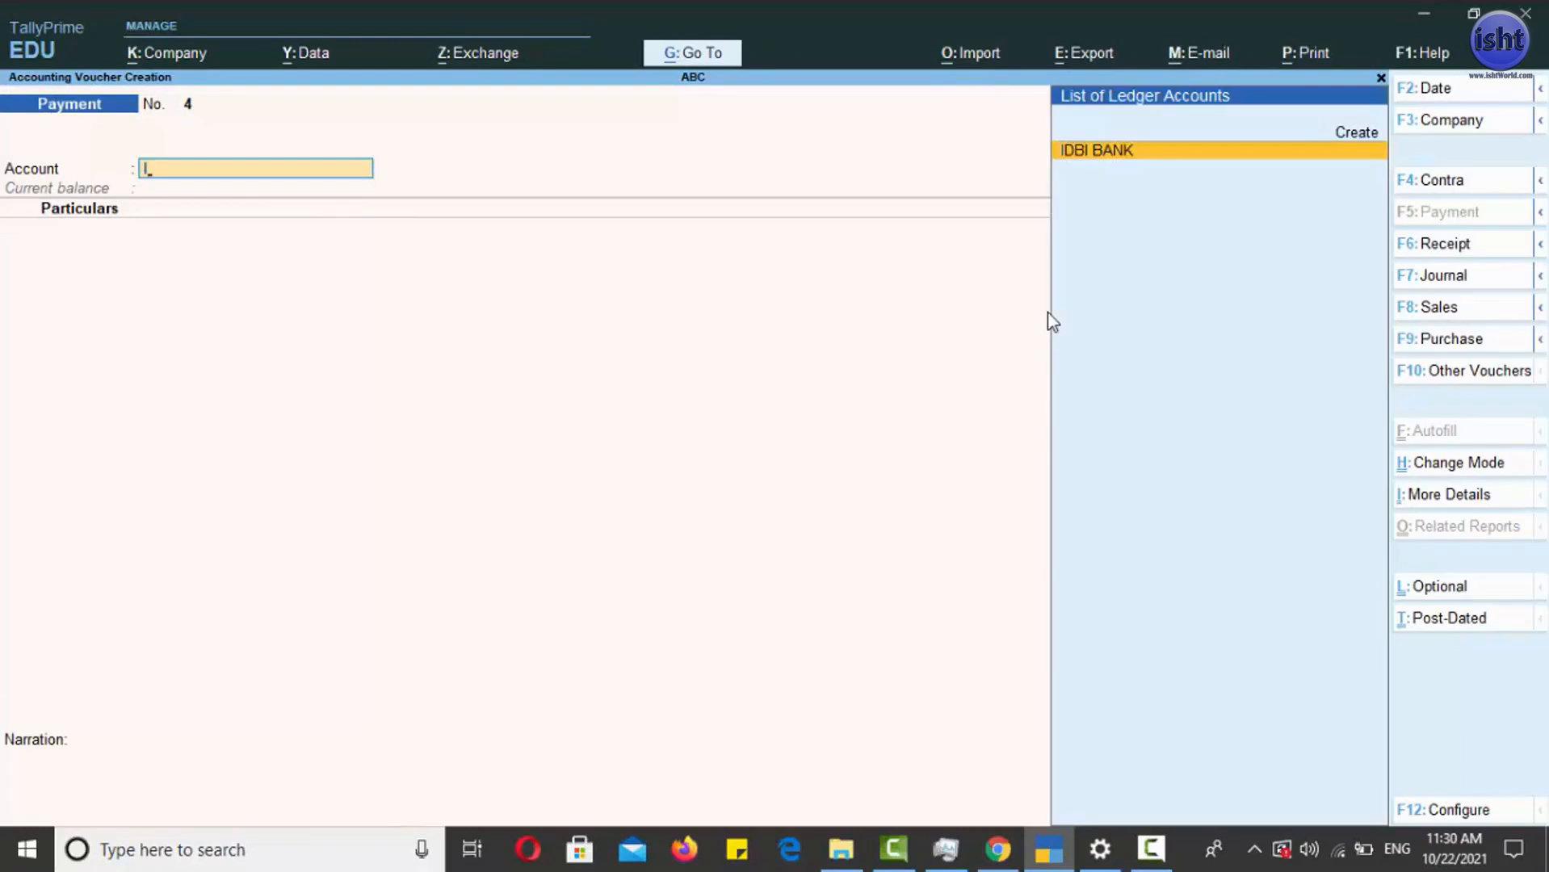
key("Return")
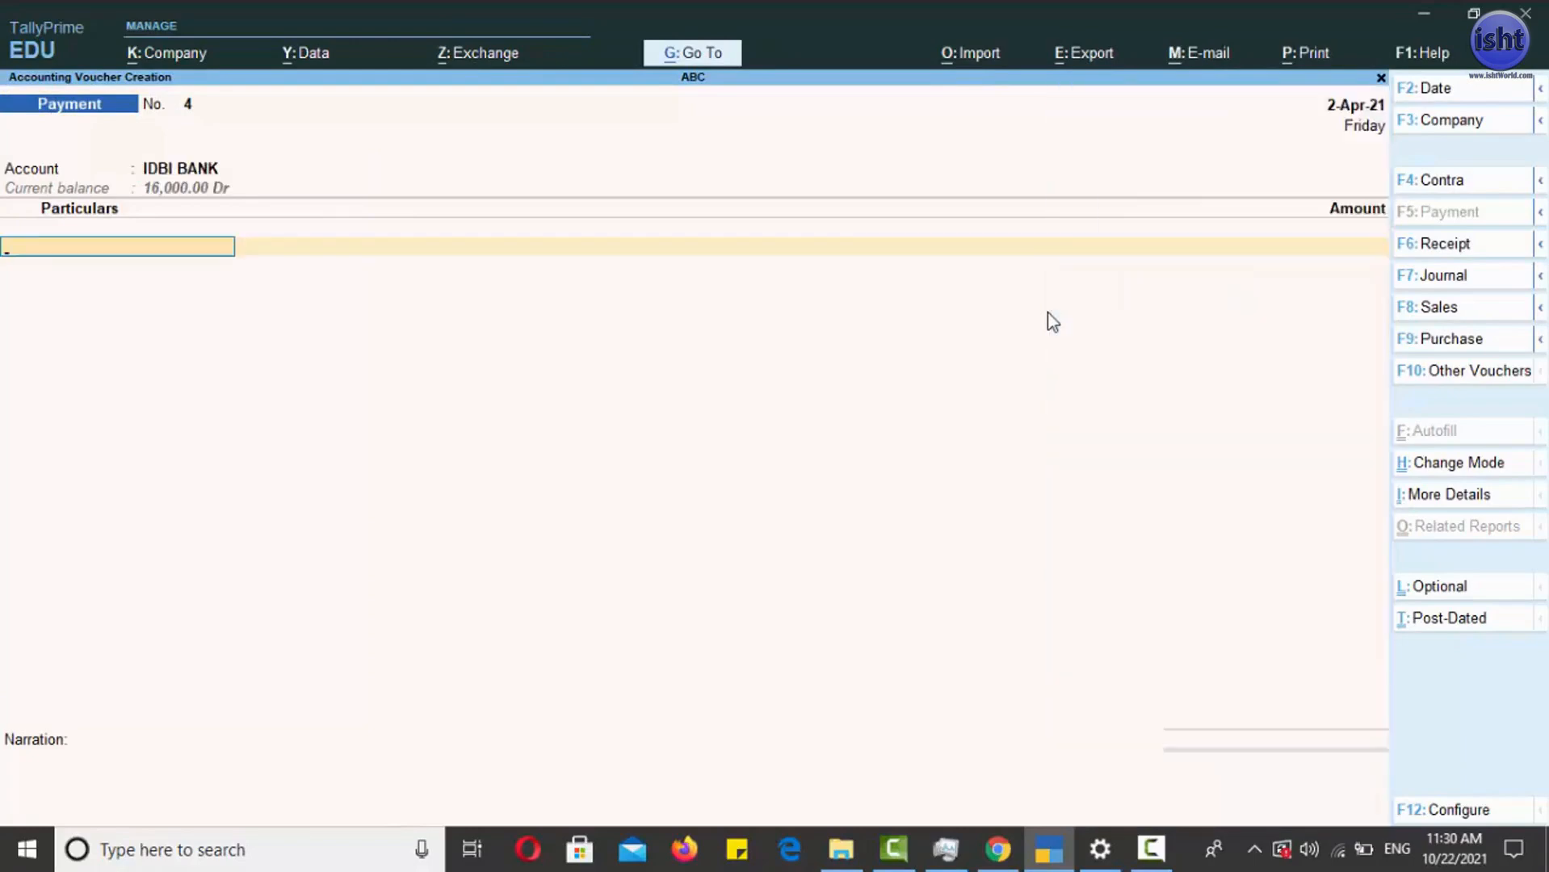
key("Return")
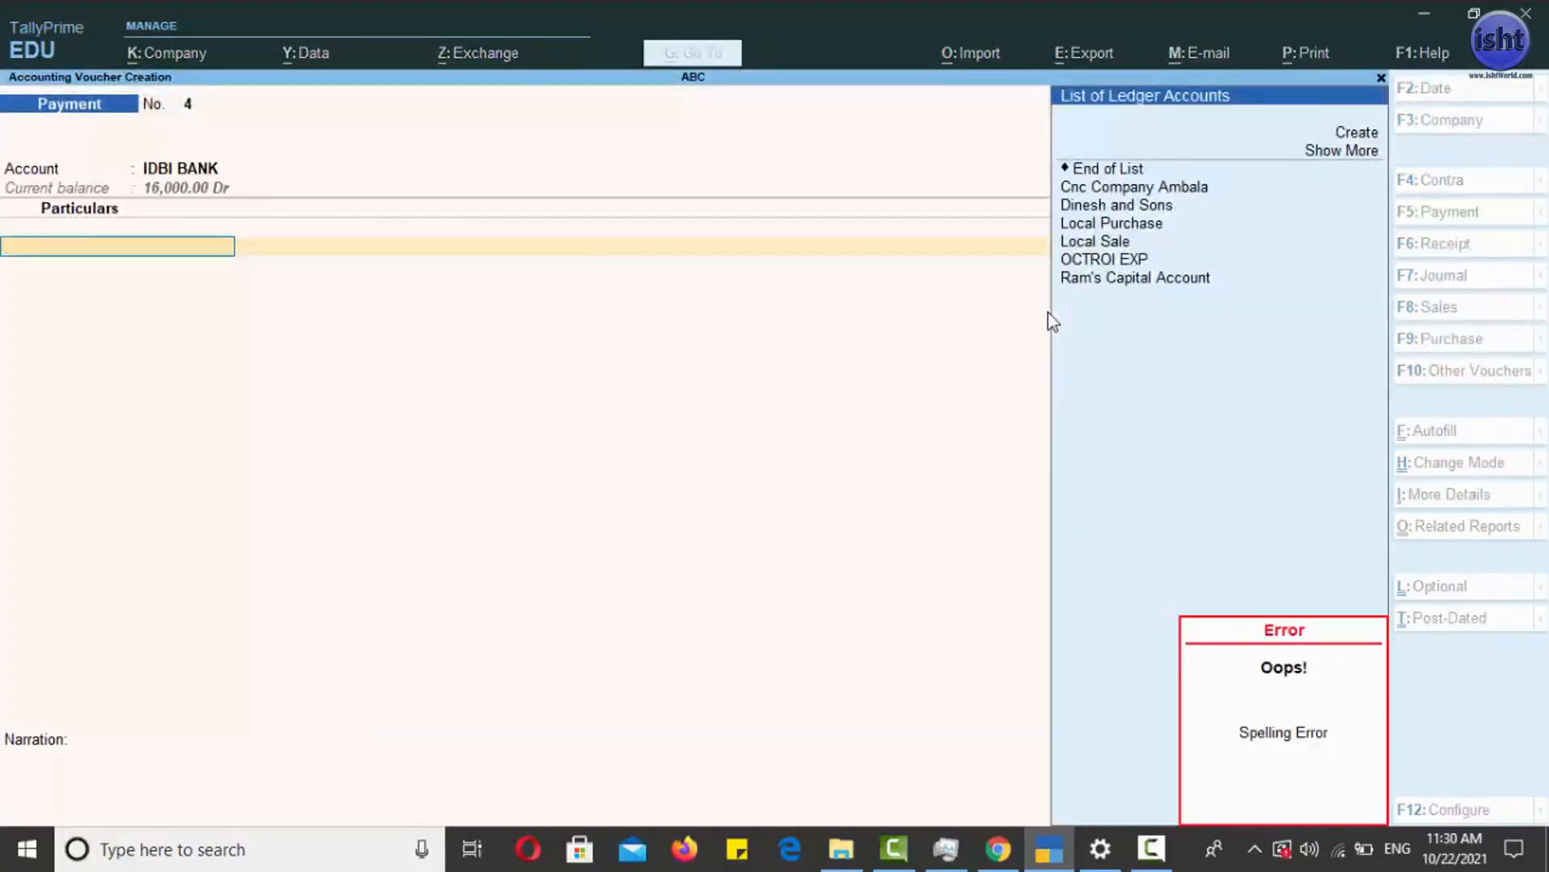
- Start another new ledger for the particulars and name it TELEPHONE EXP, leaving the alias empty
left_click(1347, 137)
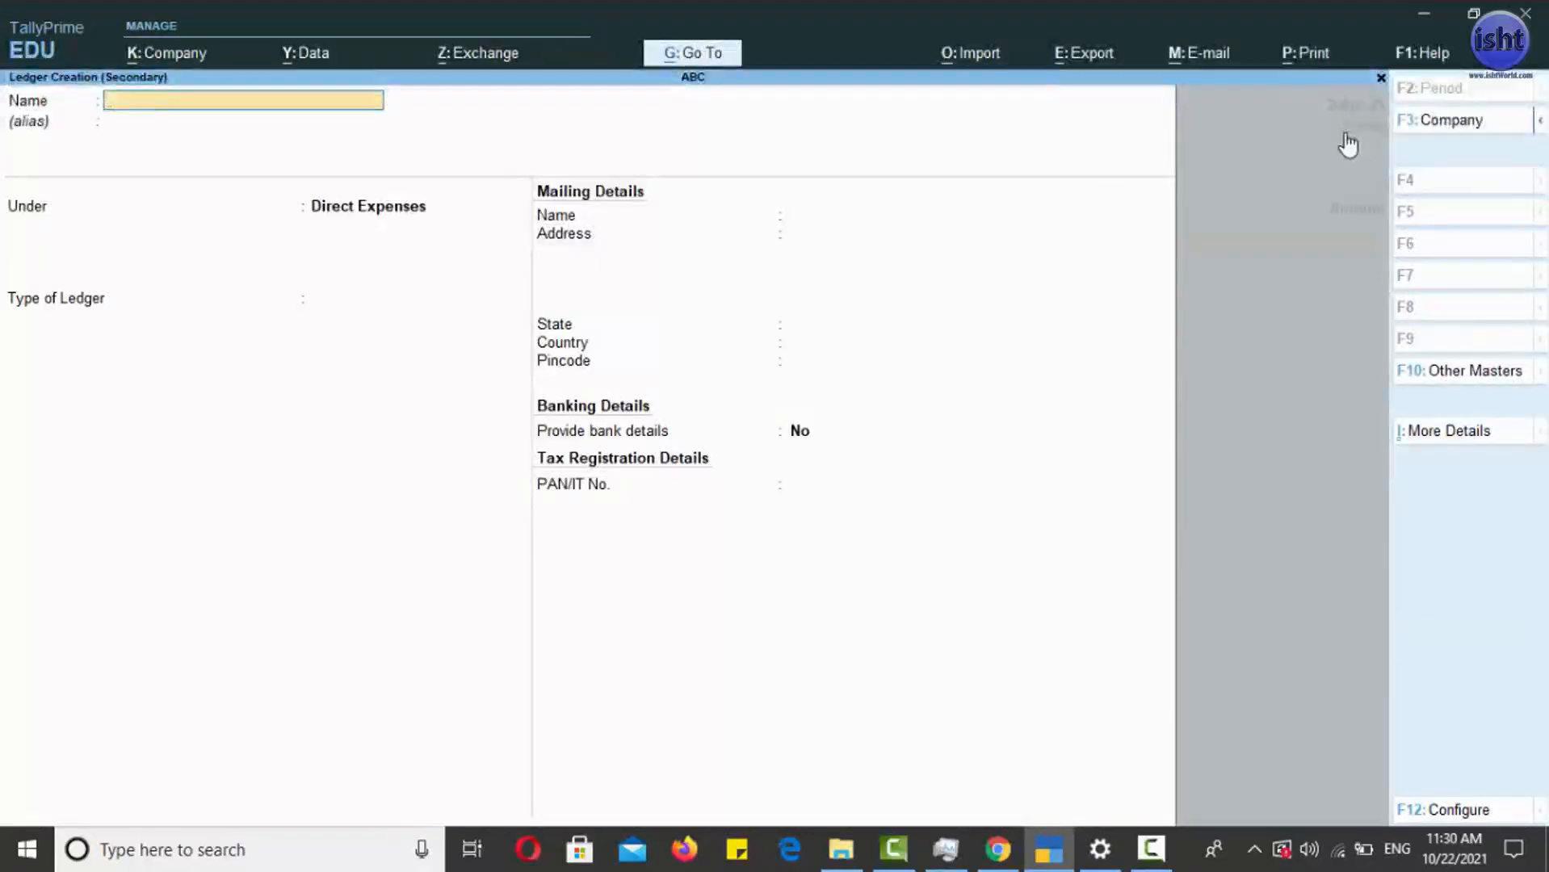
type("TELEPHONE EXP")
key("Return")
key("Return")
- Place the TELEPHONE EXP ledger under Indirect Expenses with ledger type Not Applicable and no bank details, and save it
type("IN")
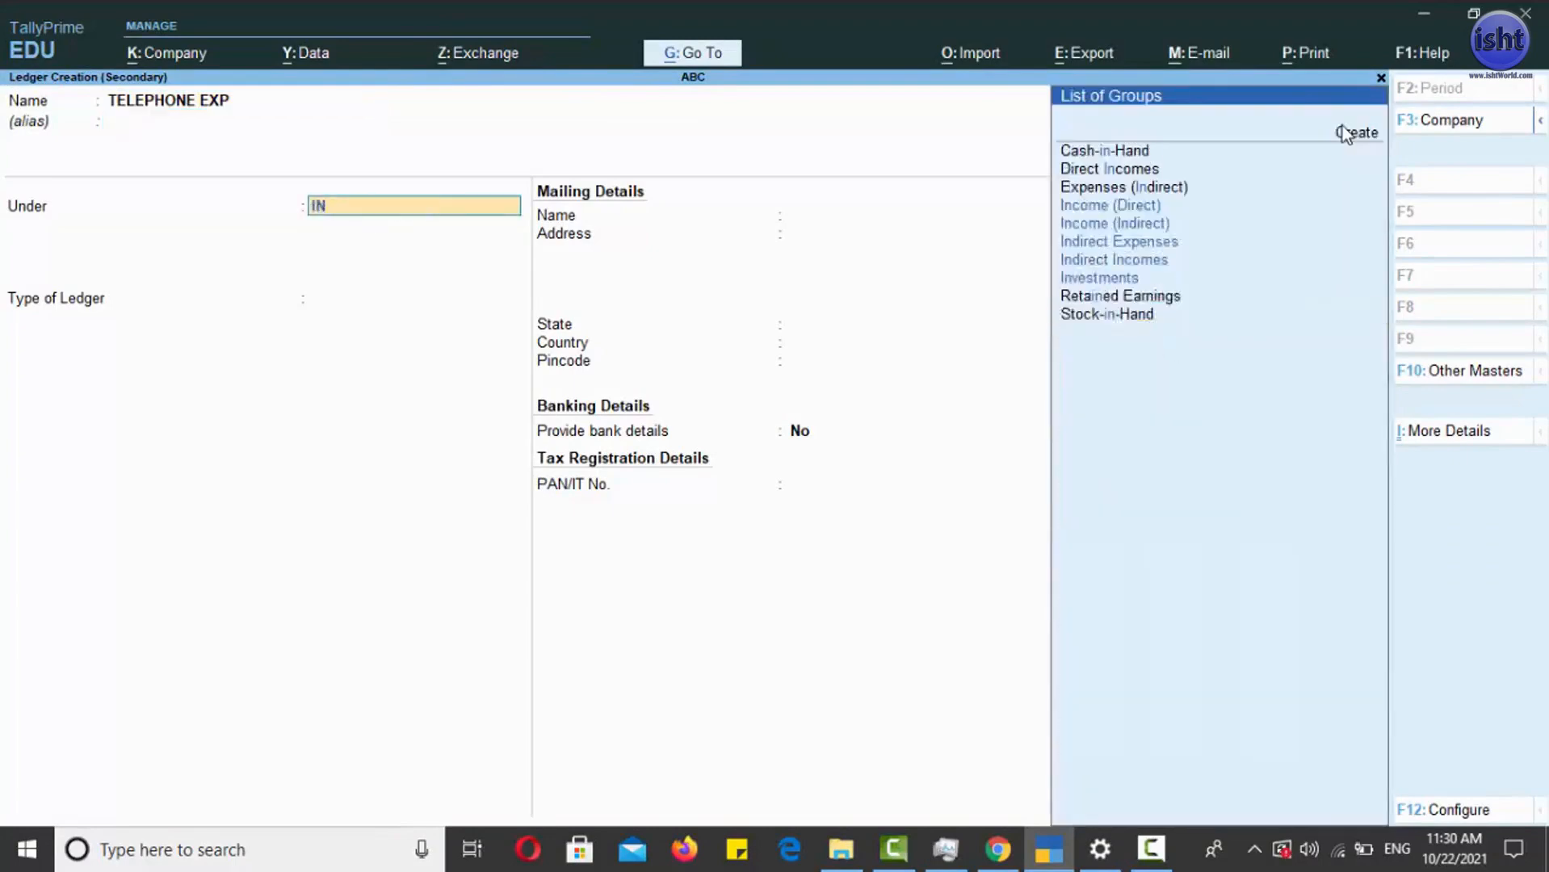
key("Down")
key("Down")
key("Down")
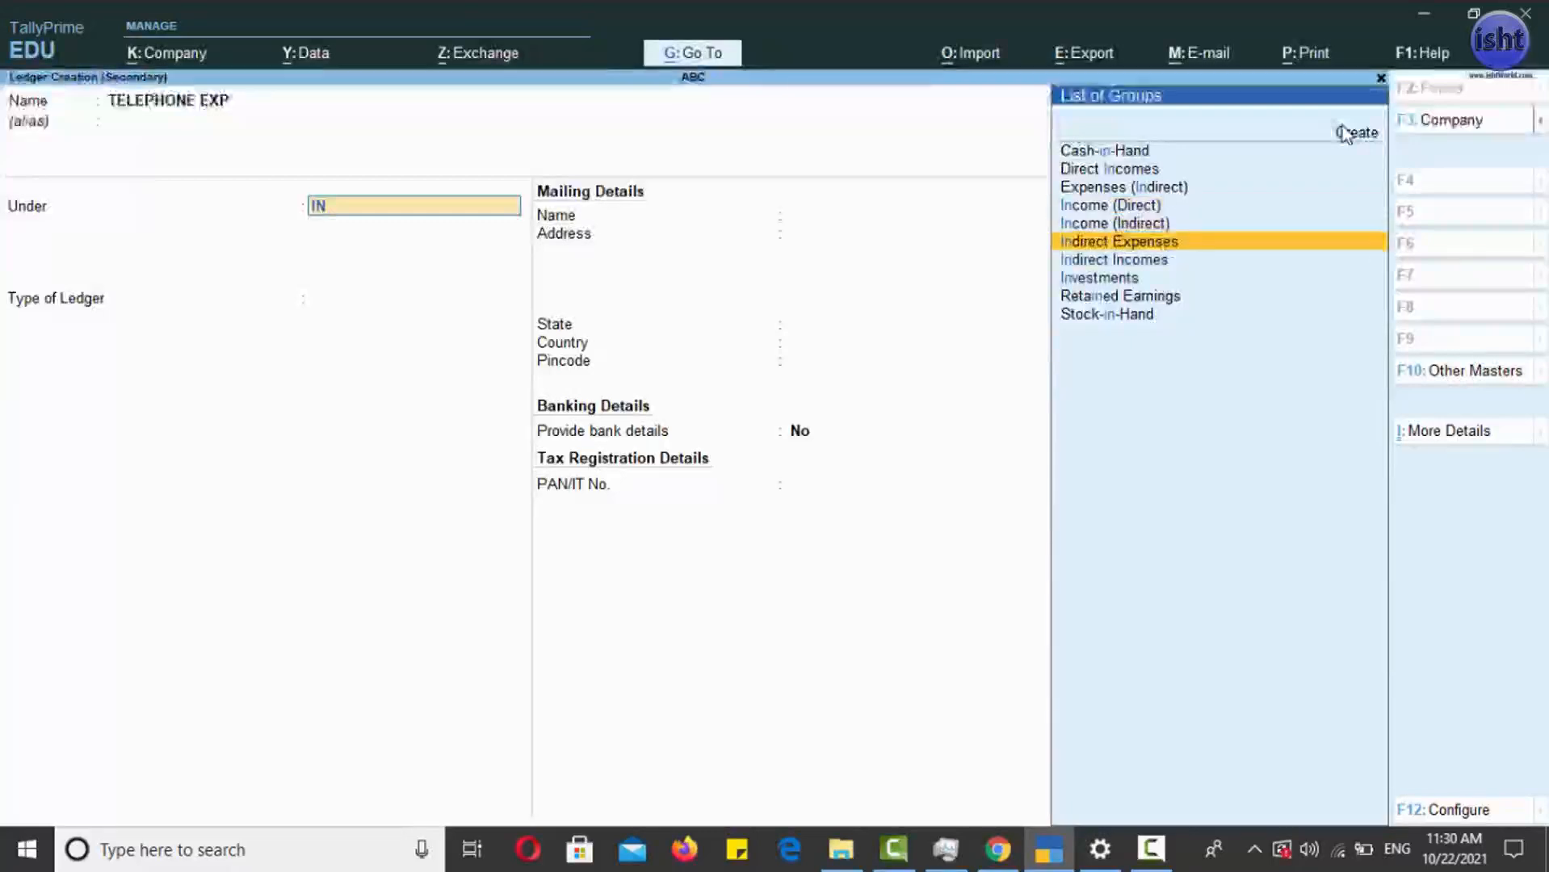
key("Return")
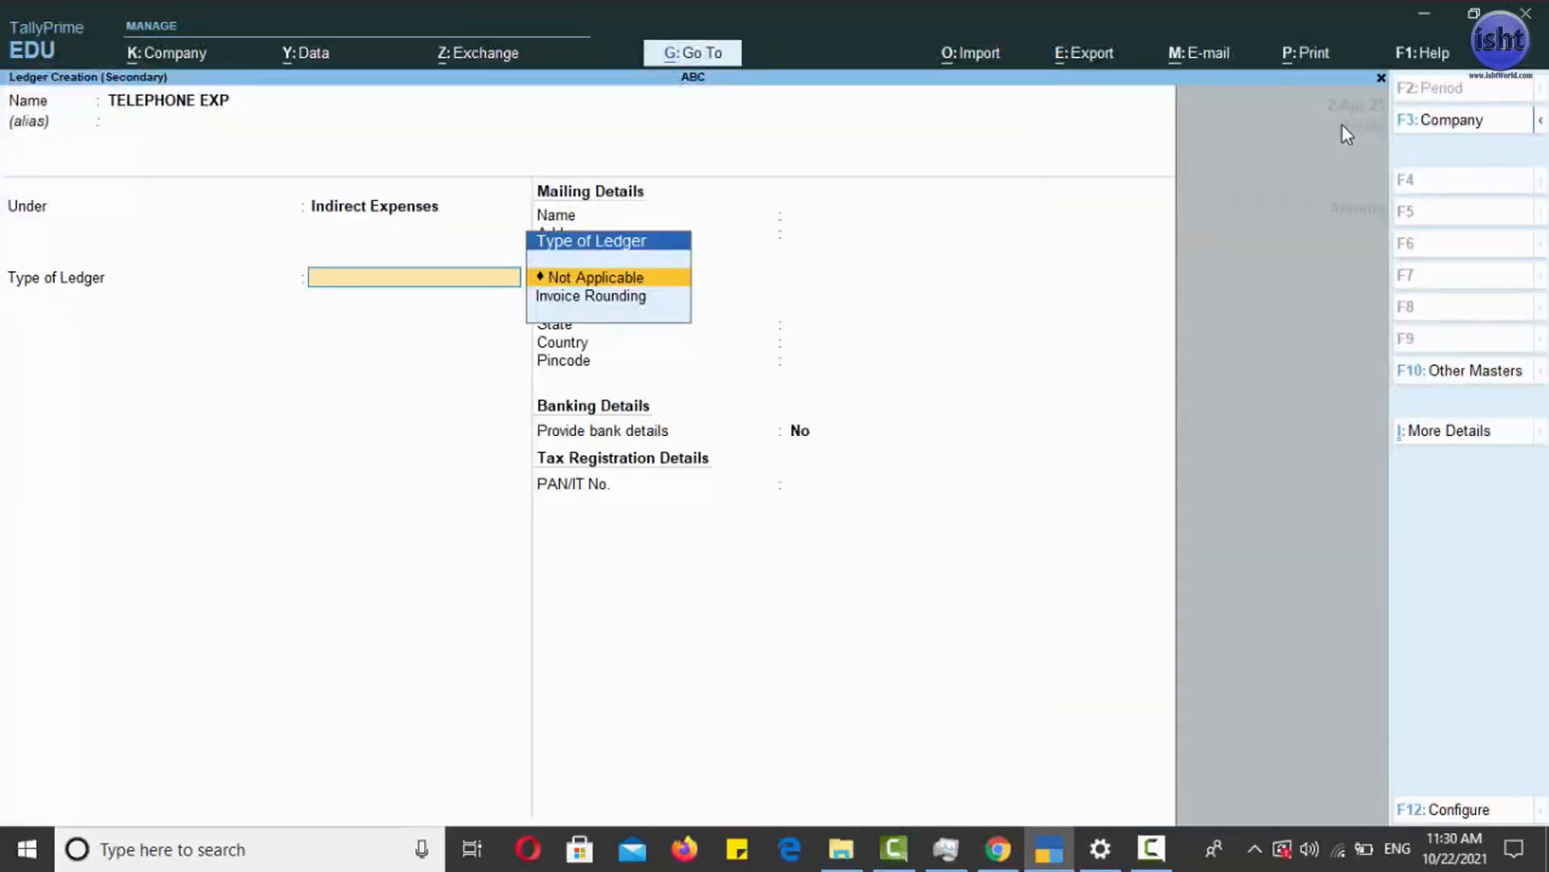
key("Return")
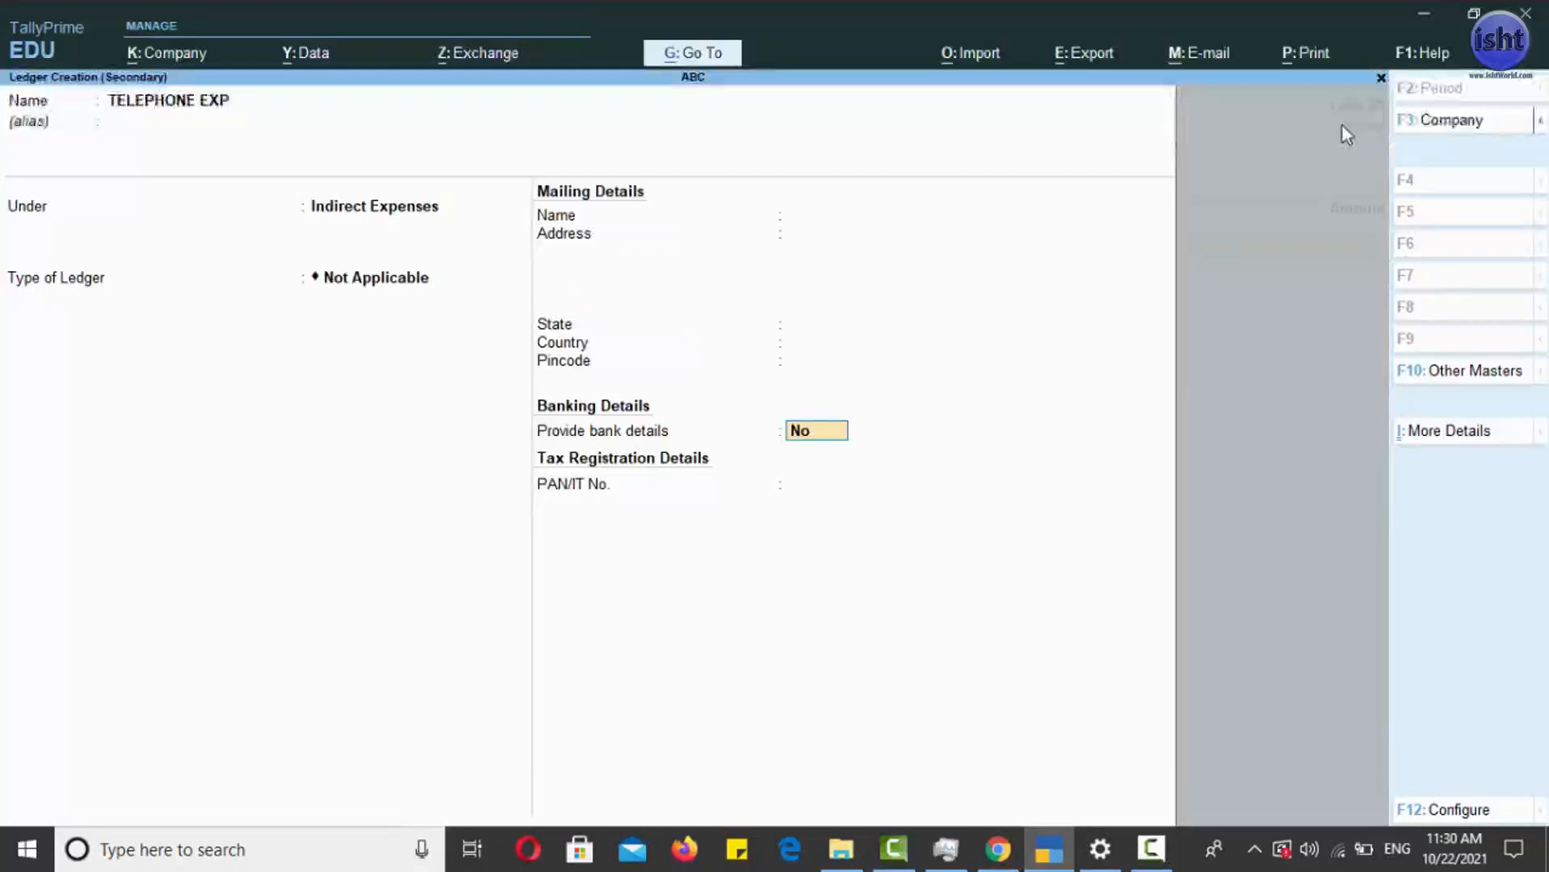
key("ctrl+a")
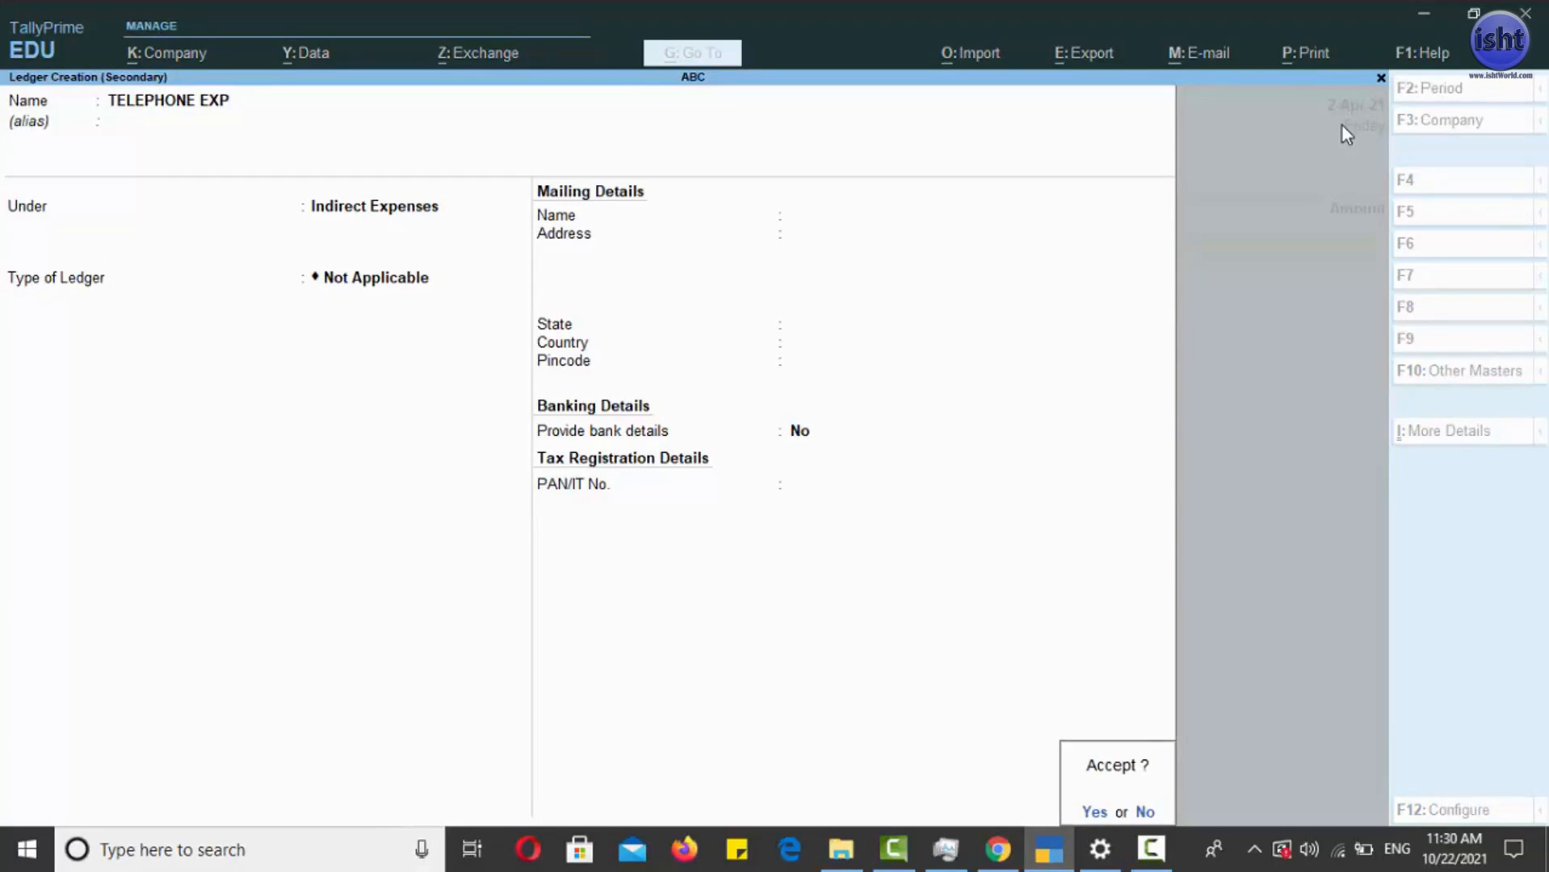
key("Return")
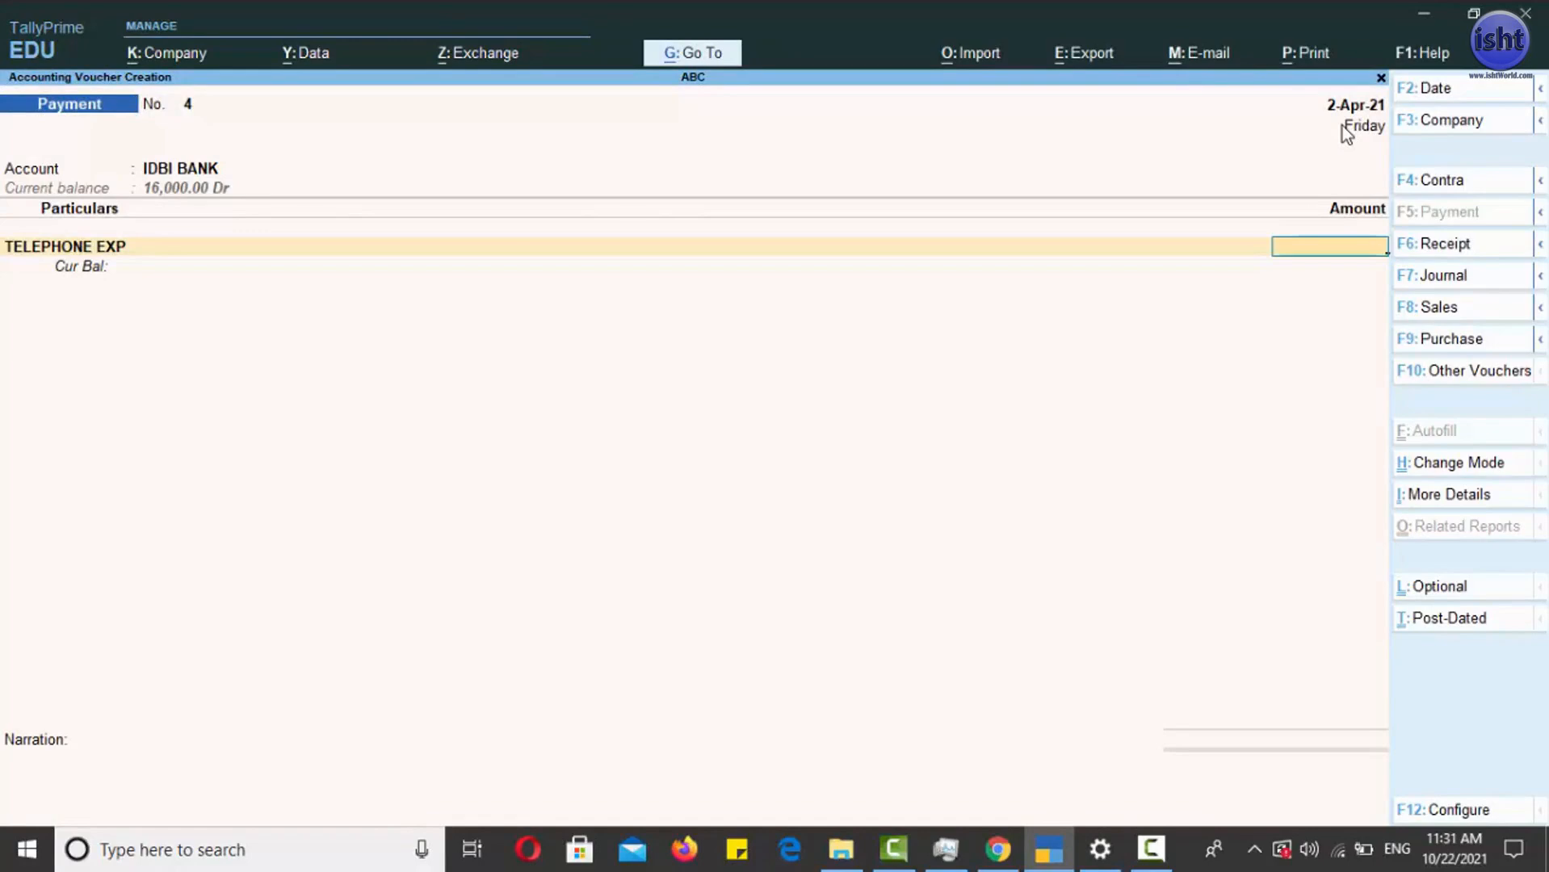
- Enter 1000 as the TELEPHONE EXP amount and finish the list of particulars
type("1000")
key("Return")
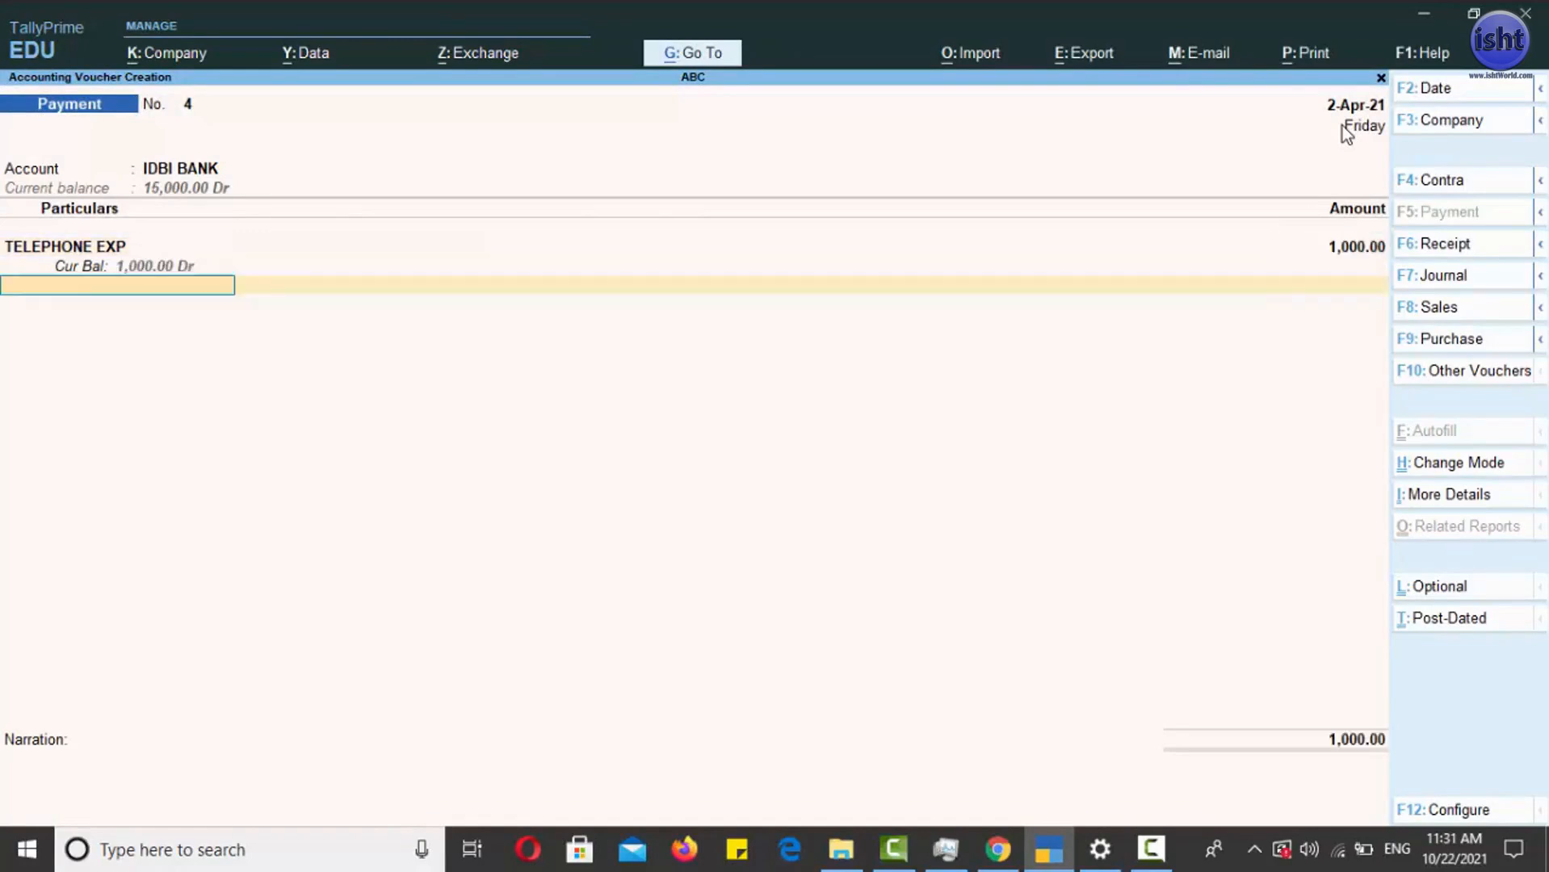
key("Return")
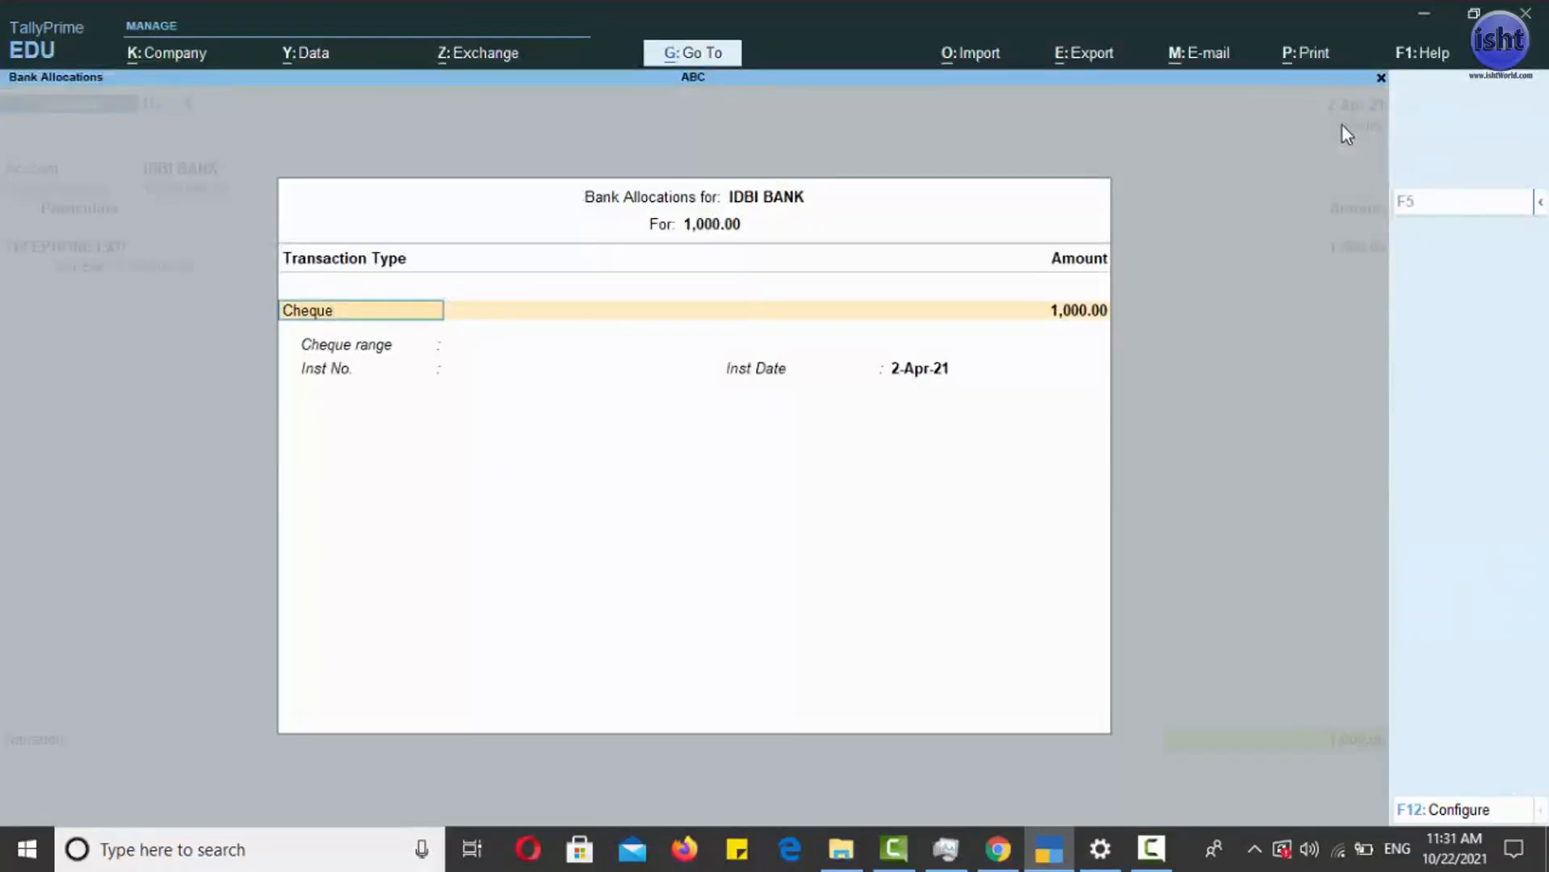
- Allocate the bank payment as a Cheque with range Not Applicable, enter its instrument number, and save the voucher
key("Return")
key("Return")
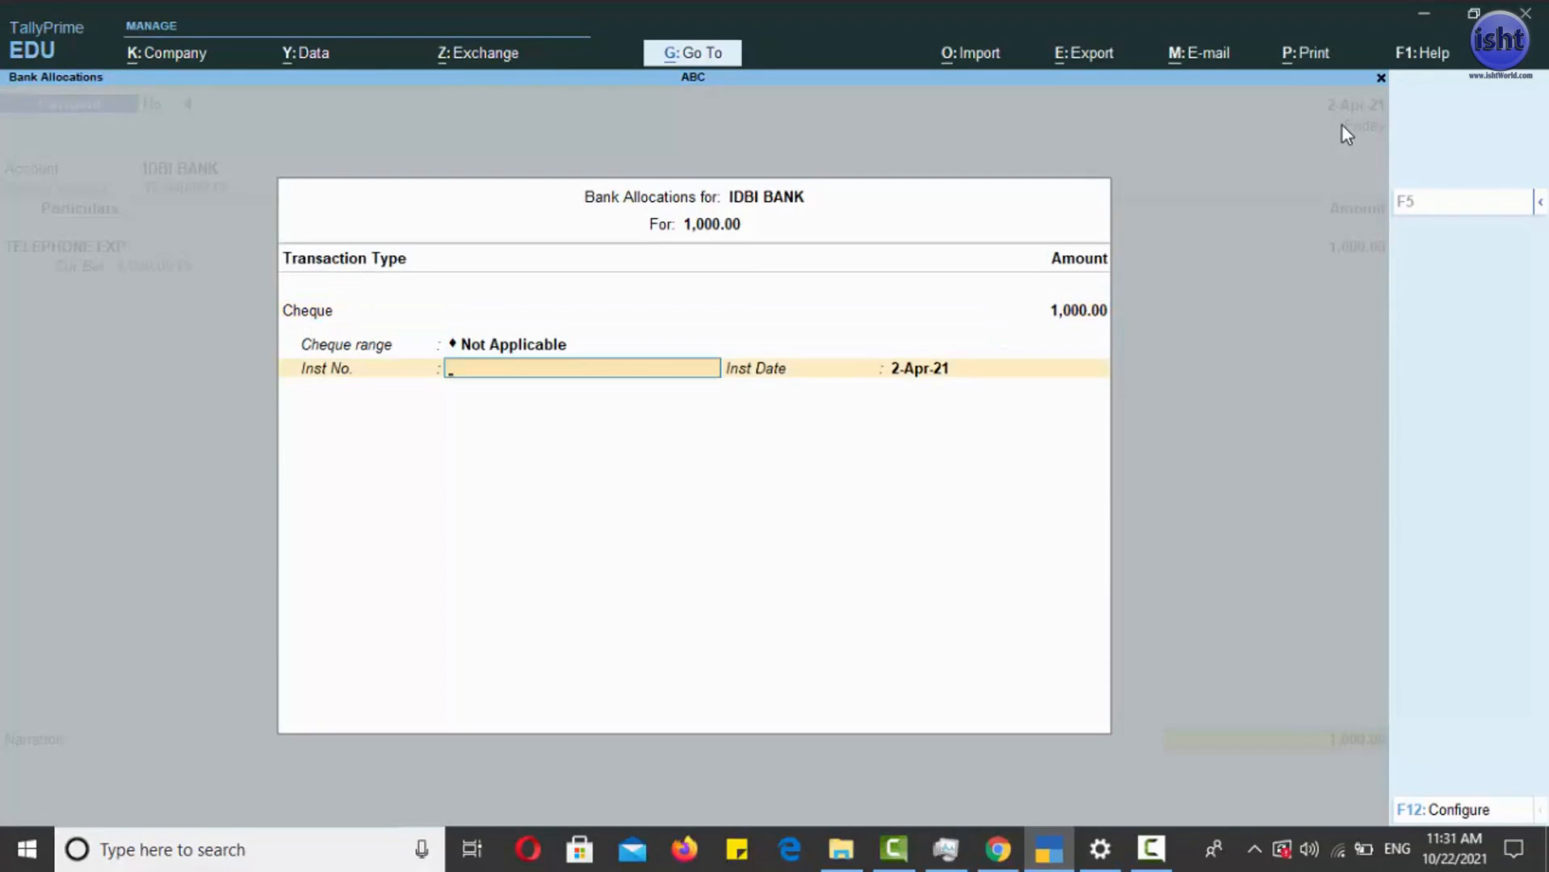
type("IDBI000121")
key("Return")
key("Return")
key("Return")
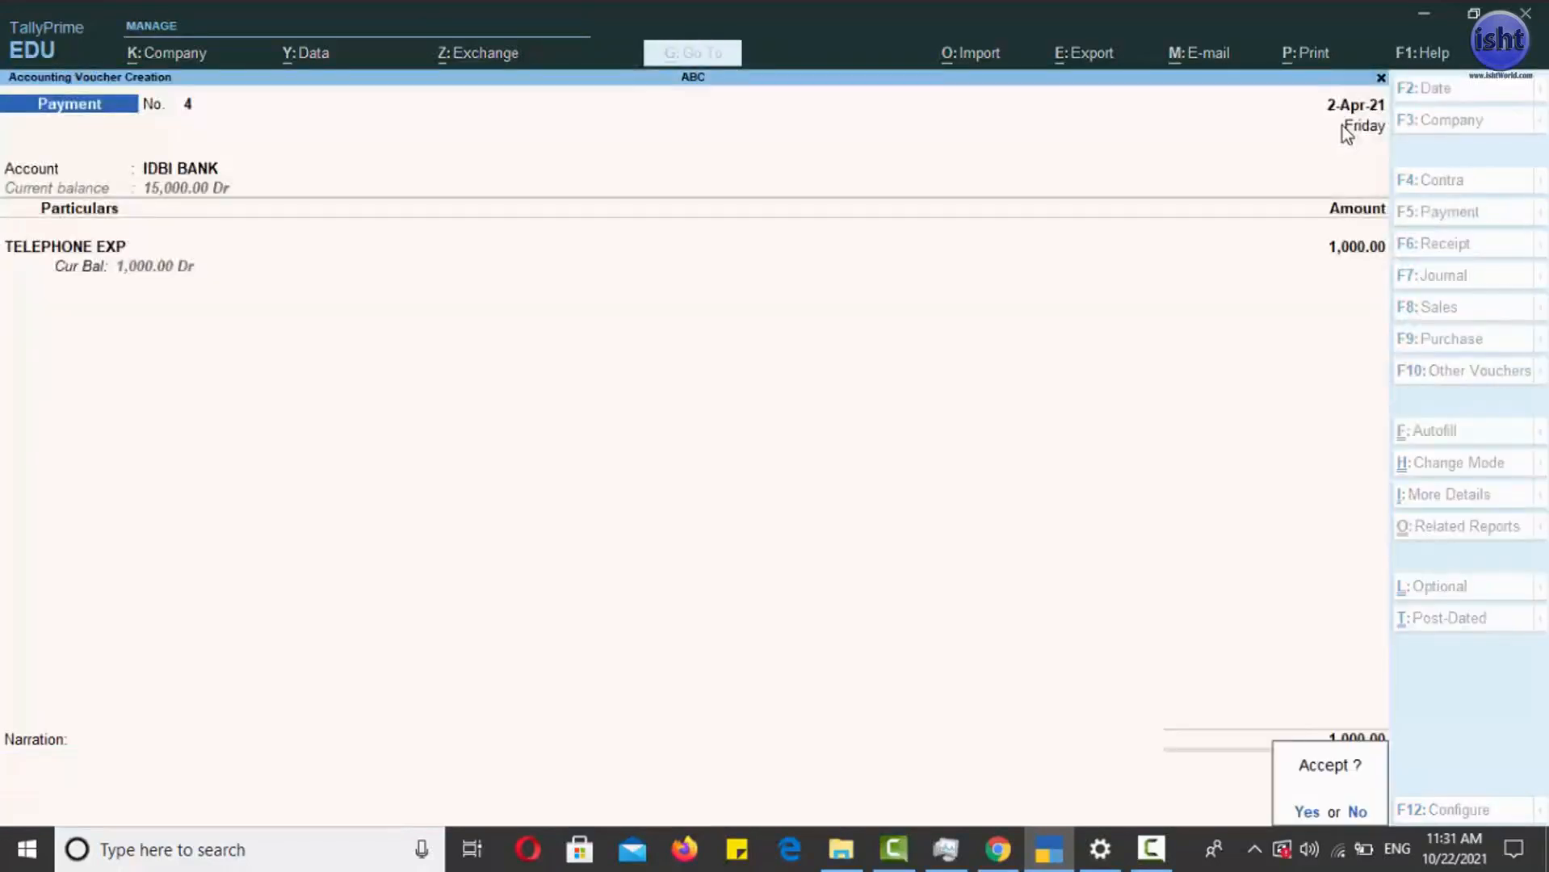
key("Return")
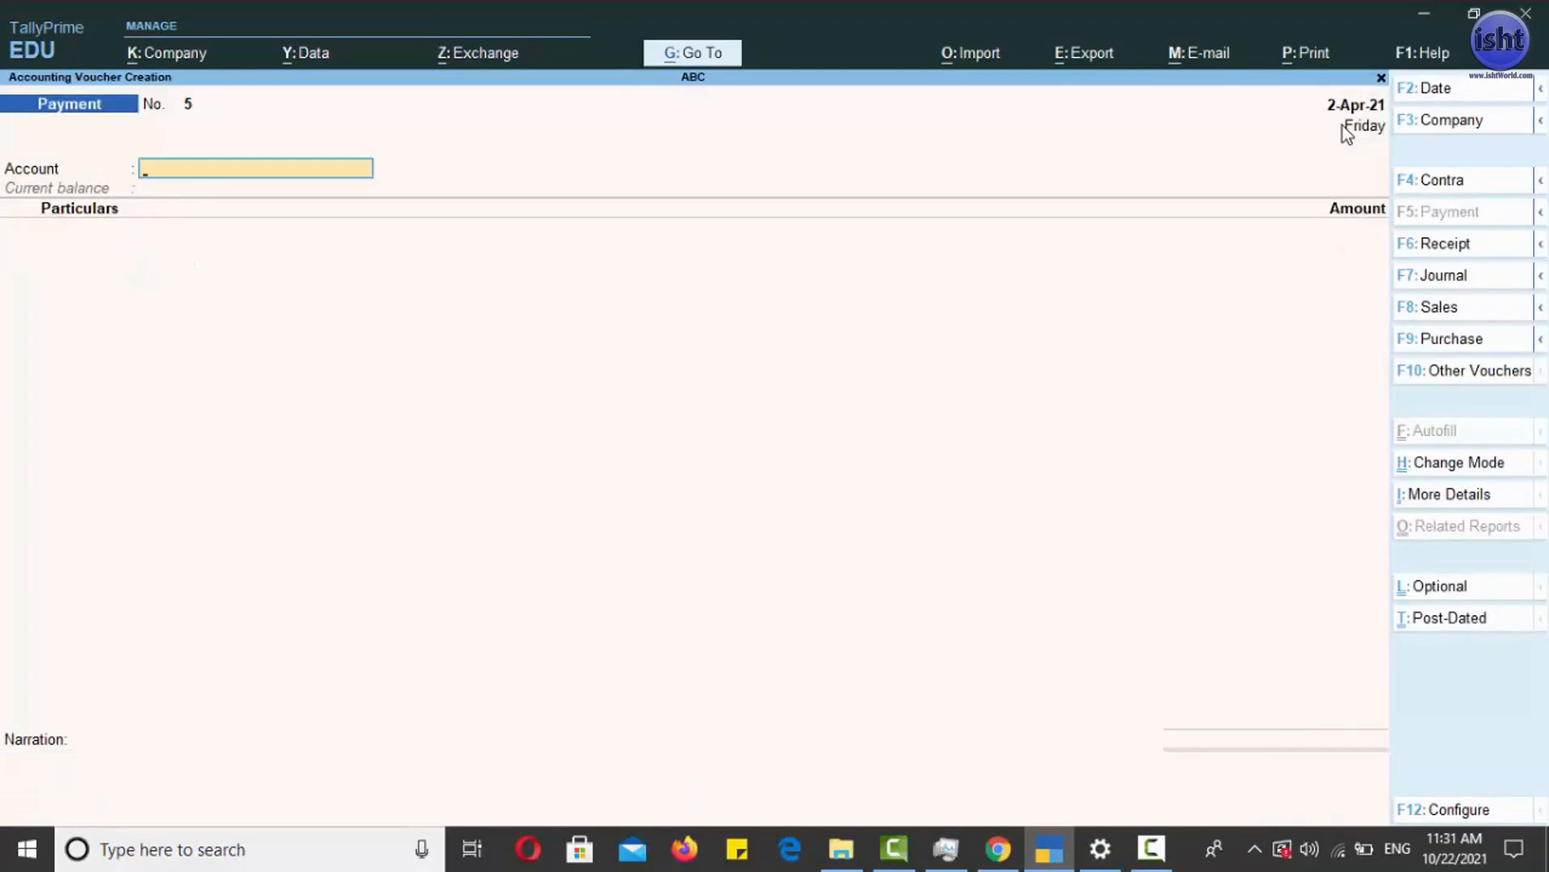
- Quit voucher creation and open the Day Book
key("Escape")
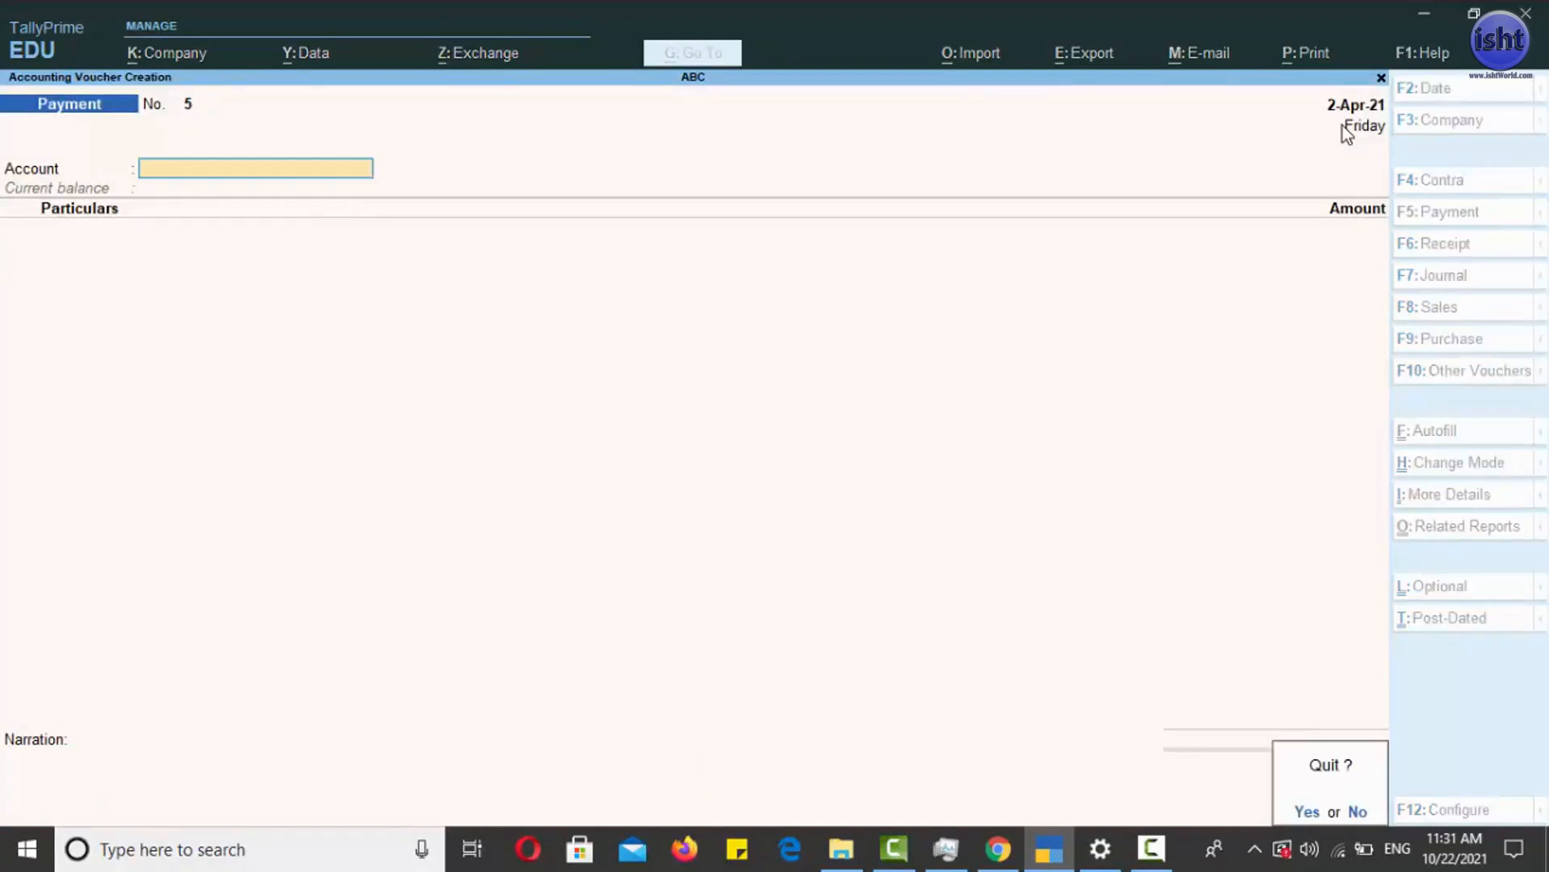
key("Return")
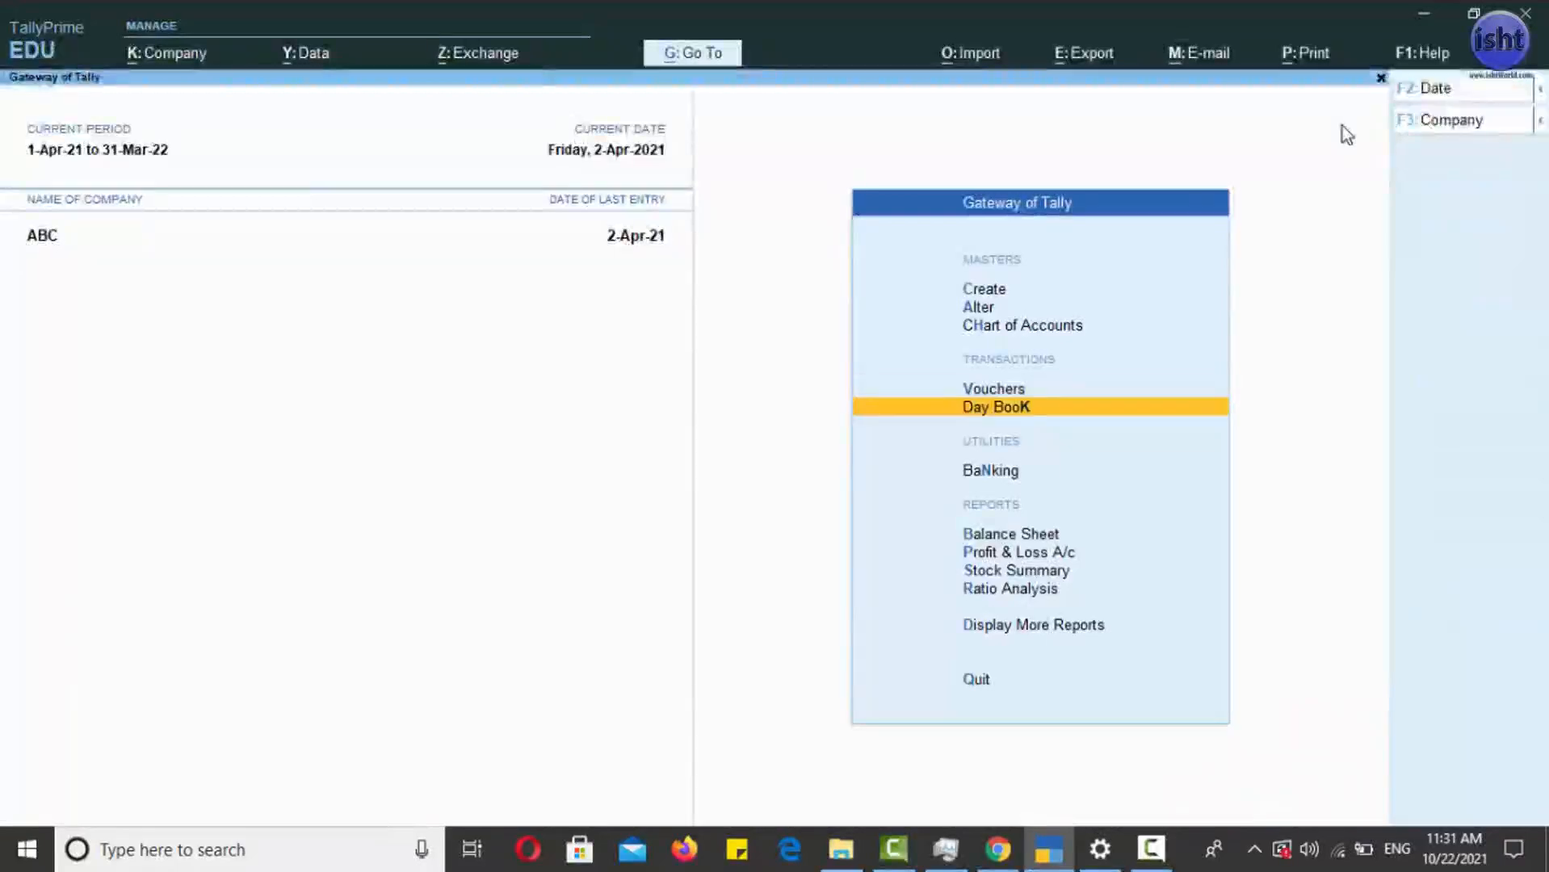
key("Return")
- Review the OCTROI EXP and TELEPHONE EXP payment entries in the Day Book
key("Down")
key("Down")
key("Down")
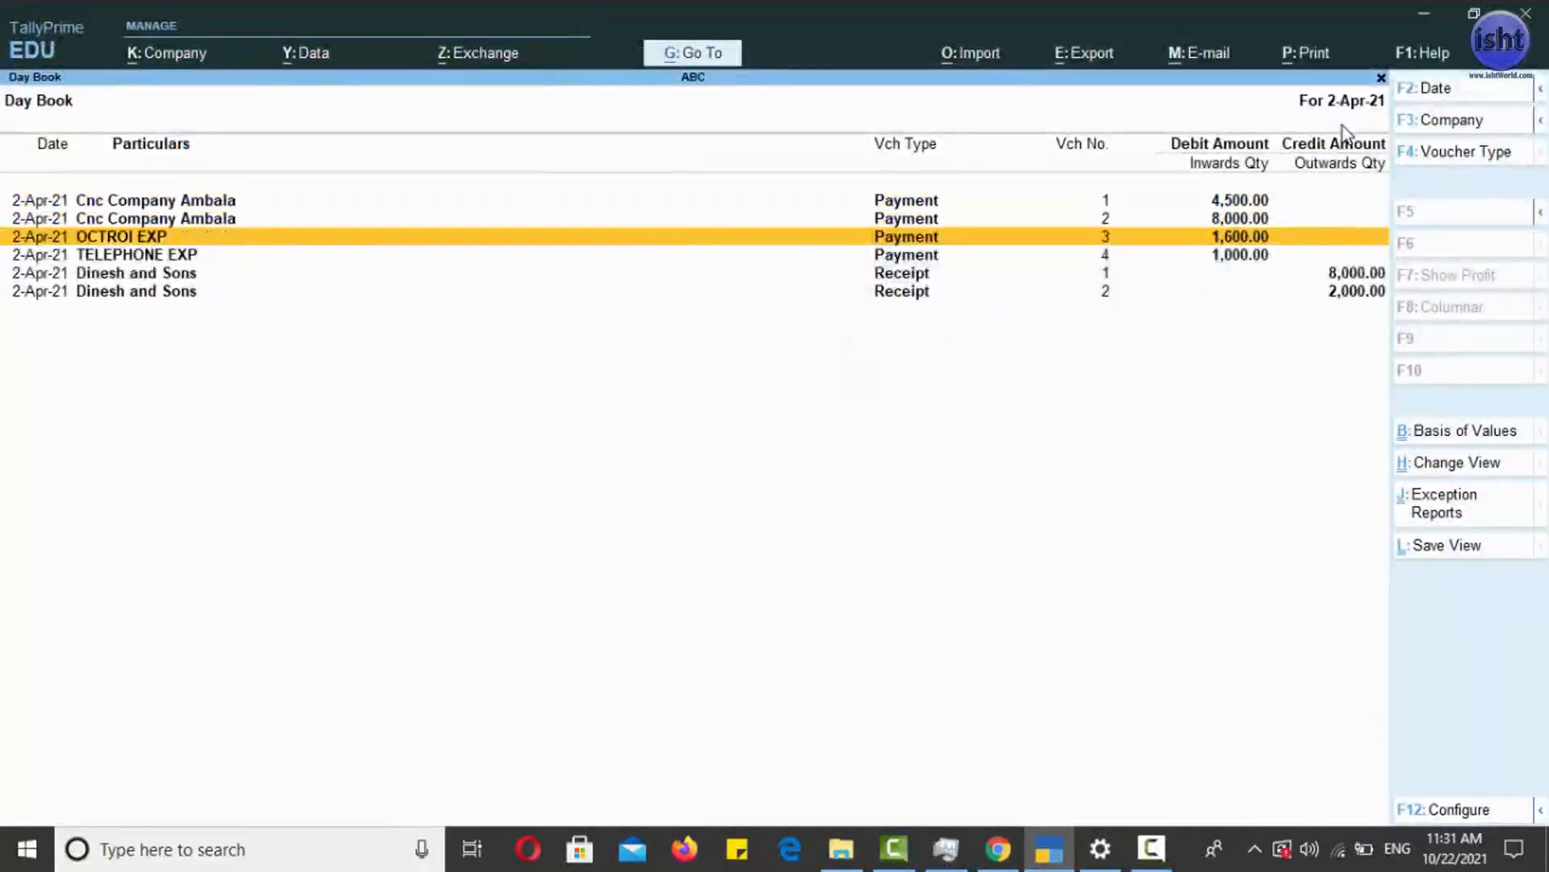
key("Up")
key("Down")
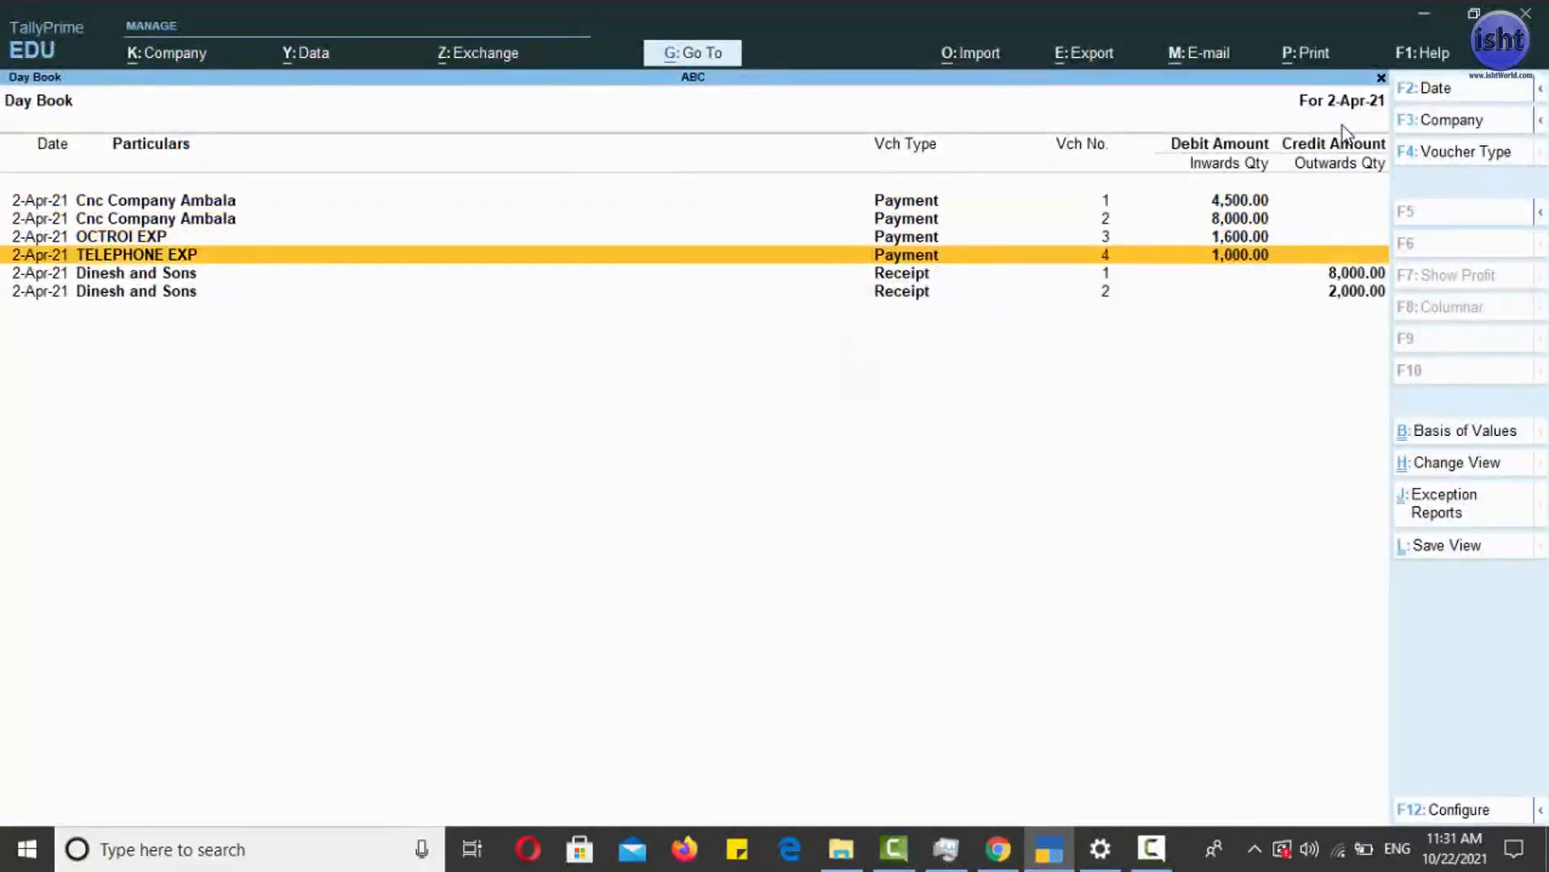
key("Up")
key("Down")
key("Up")
key("Down")
key("Up")
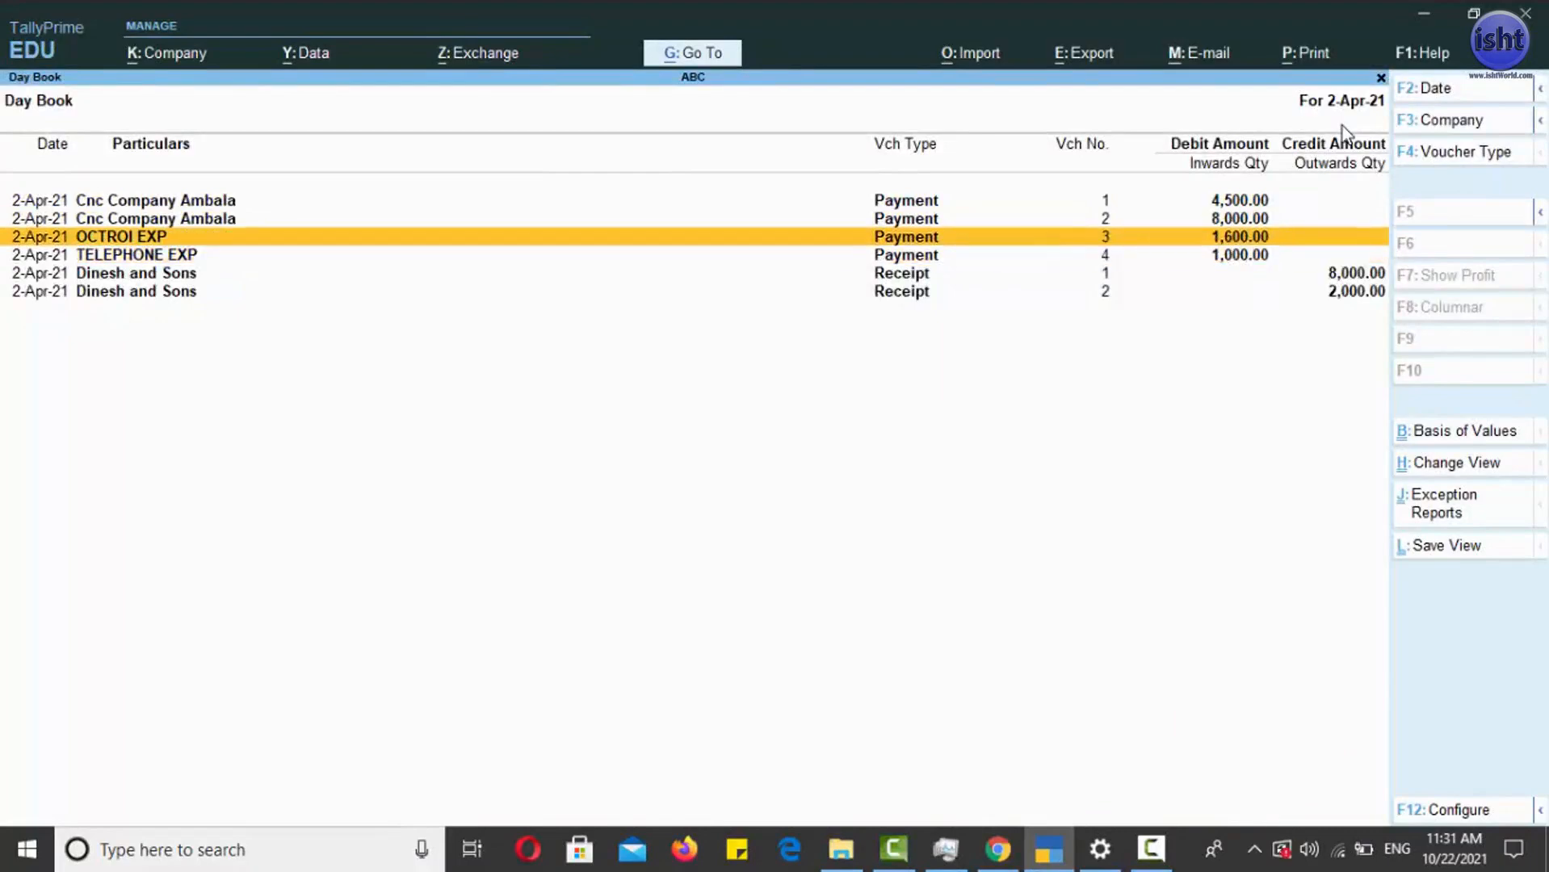
key("Down")
key("Up")
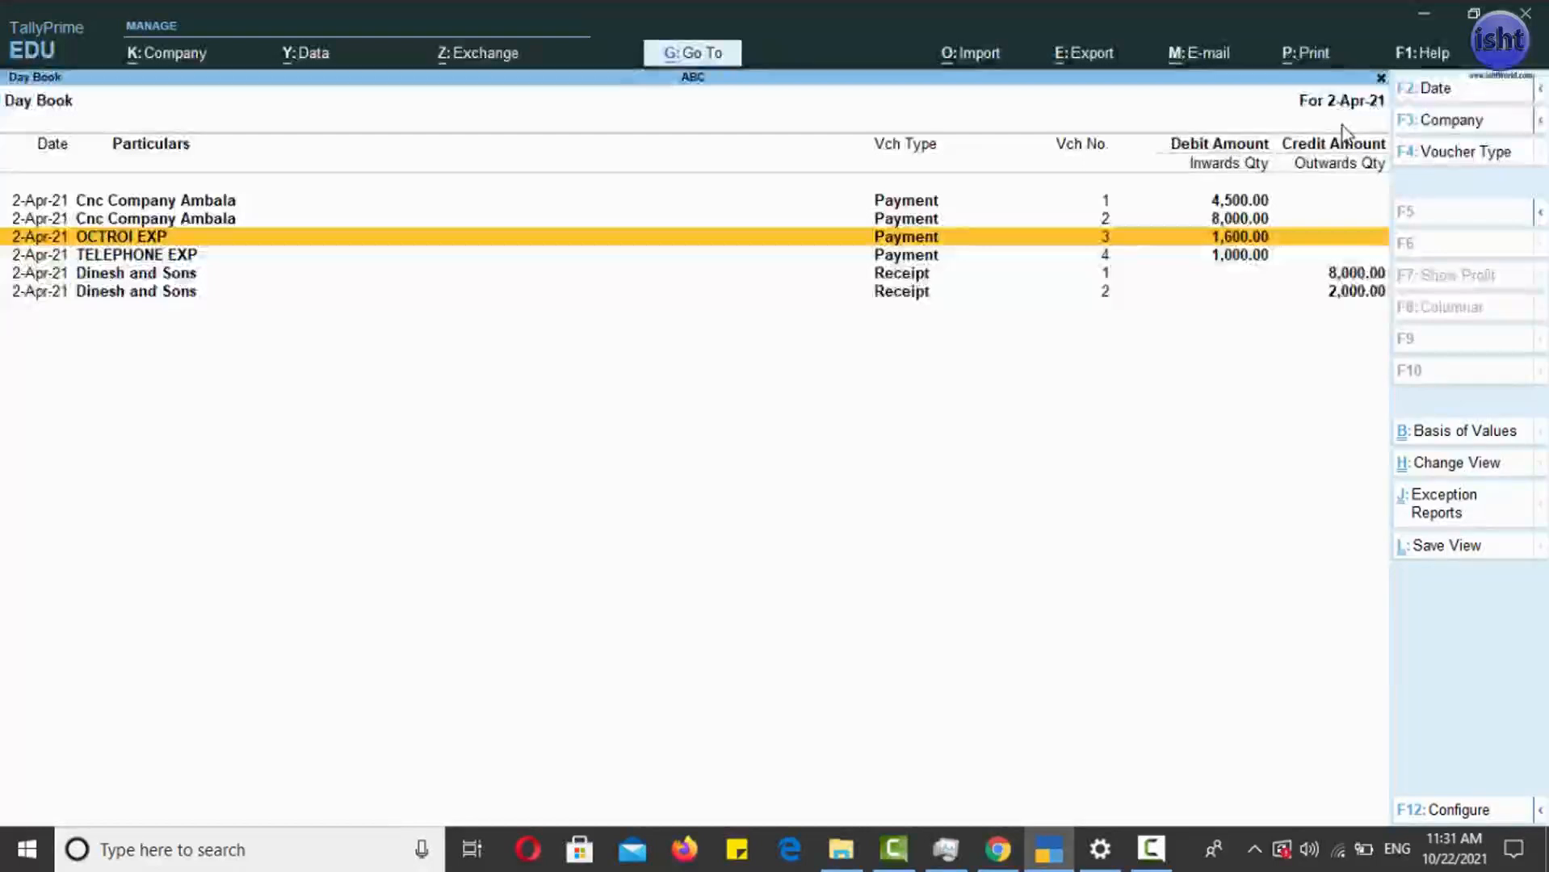